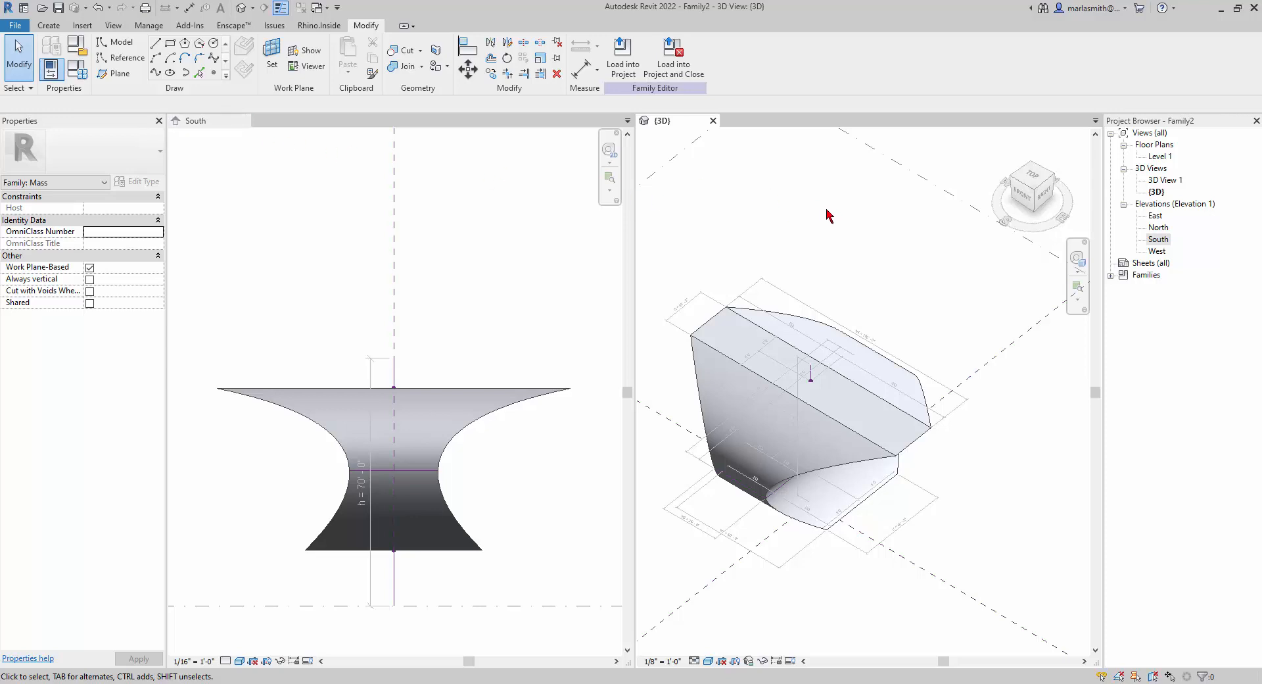
- Show only the 3D view in the window and set its visual style to Wireframe
key("t")
key("w")
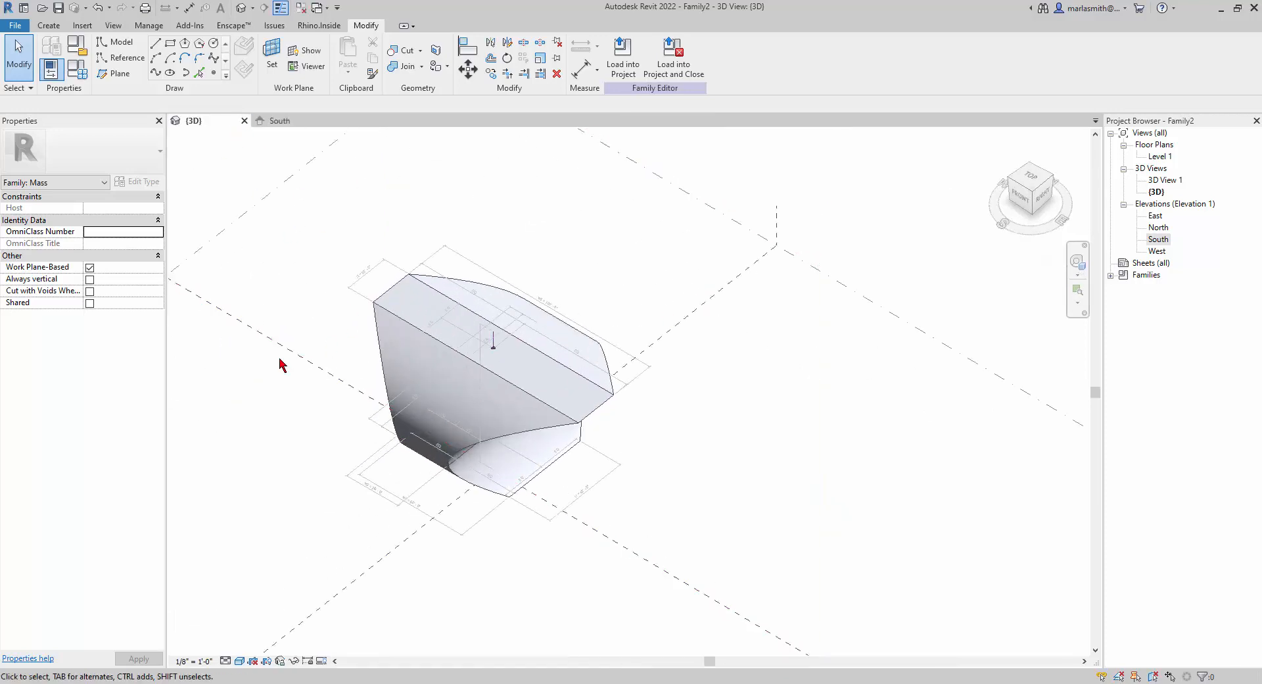
middle_click_drag(817, 526, 832, 374, "shift")
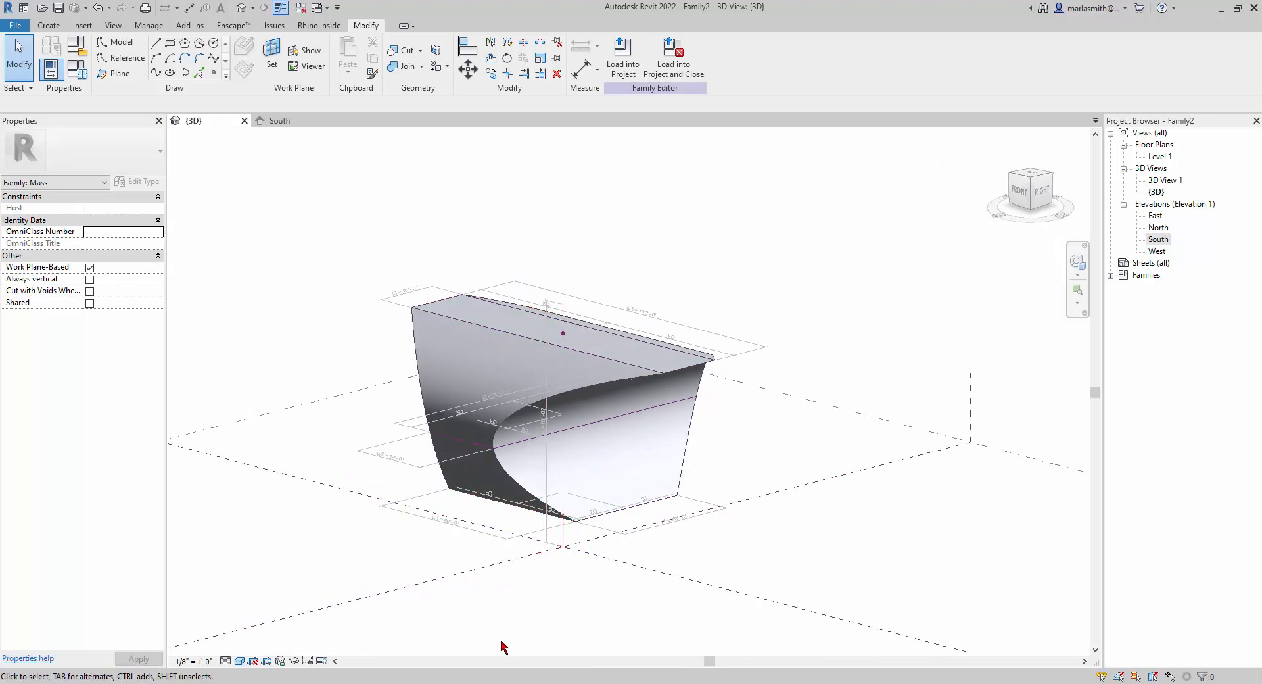
left_click(242, 666)
left_click(276, 590)
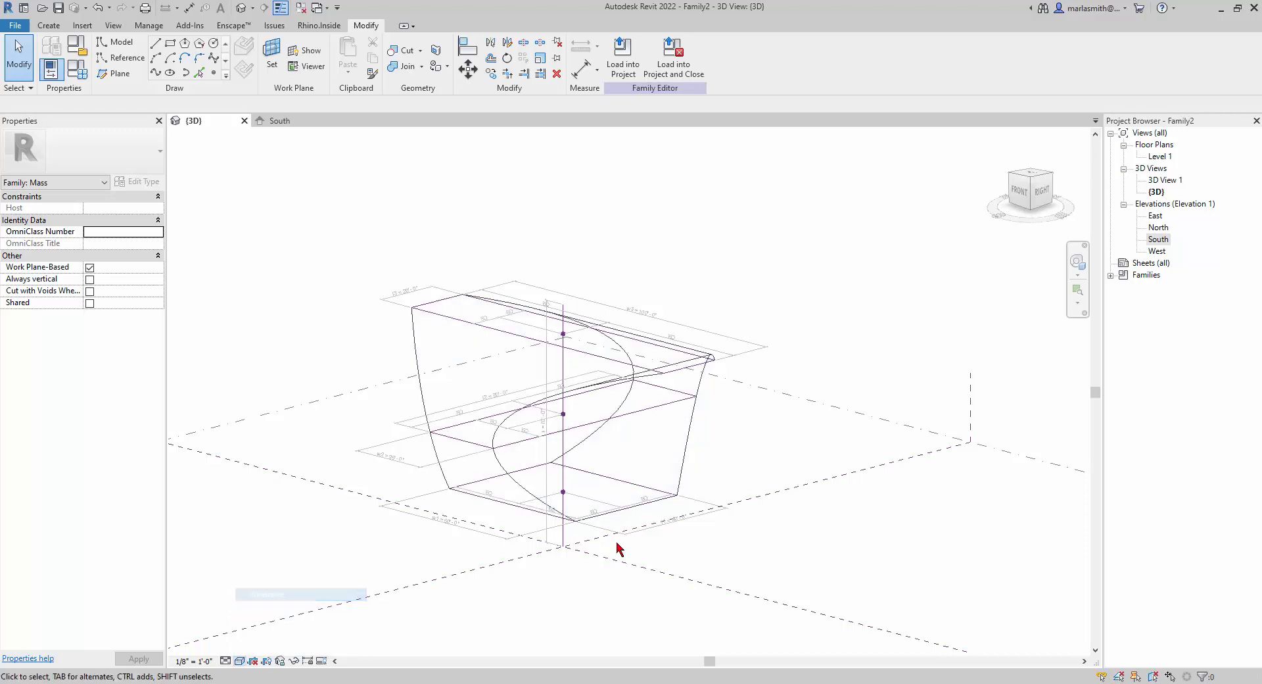
left_click(784, 475)
left_click(808, 434)
middle_click_drag(808, 437, 524, 509, "shift")
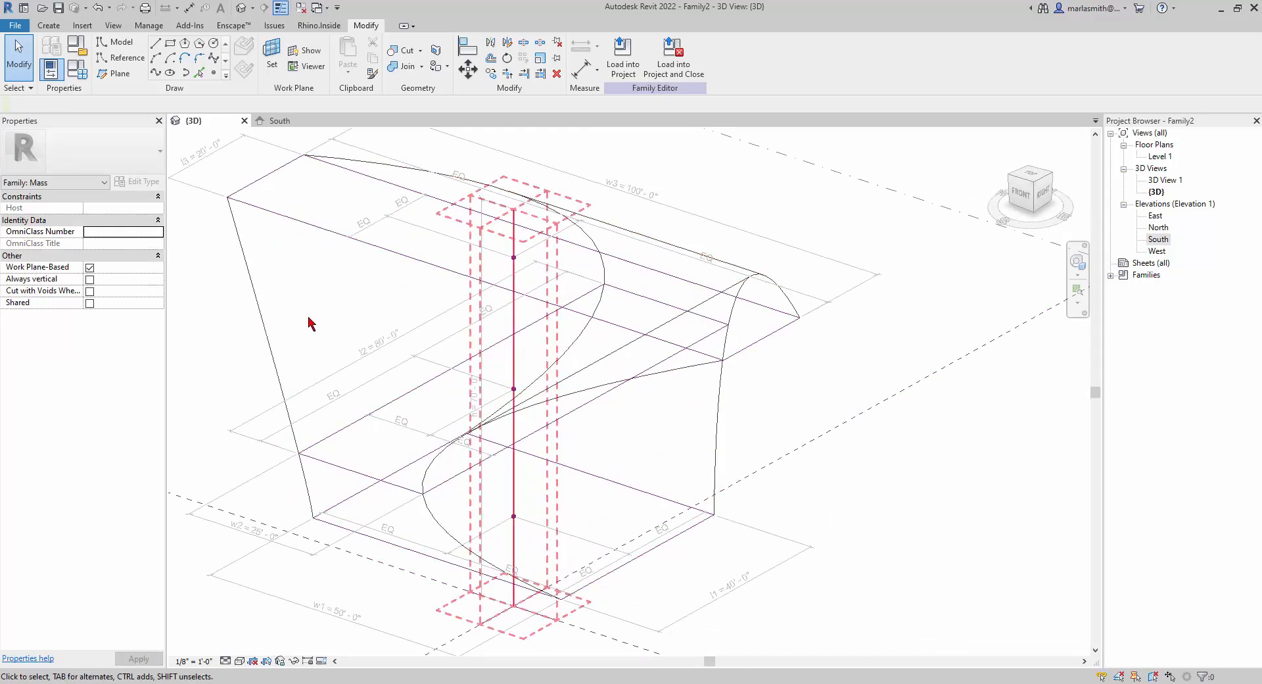
- Draw a reference-line circle of about 9' 0" radius centred on the lowest reference point, using that point's horizontal work plane
left_click(199, 44)
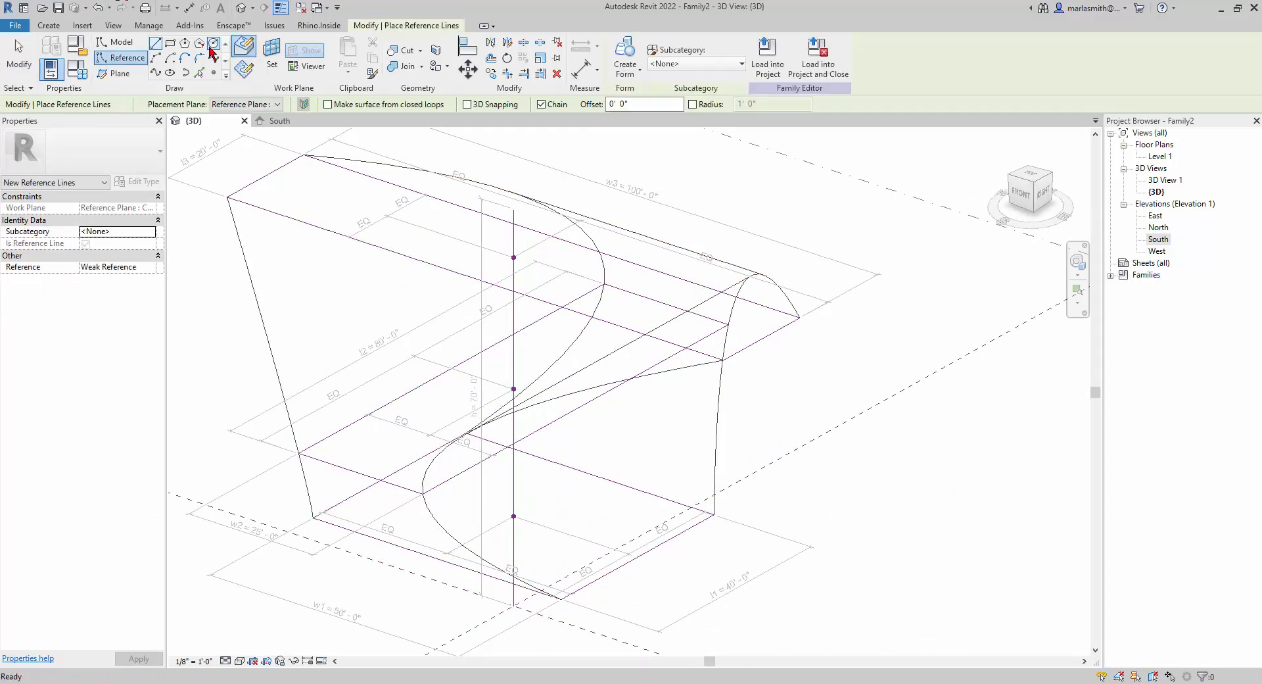
left_click(272, 53)
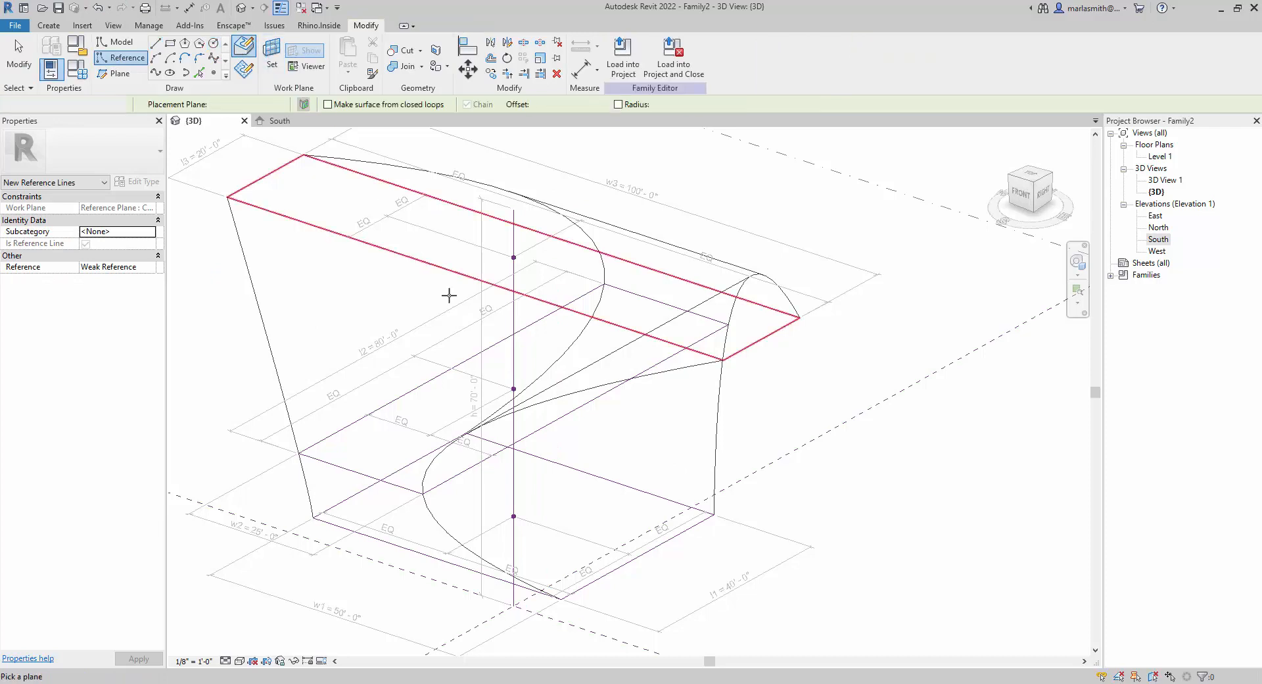
left_click(513, 516)
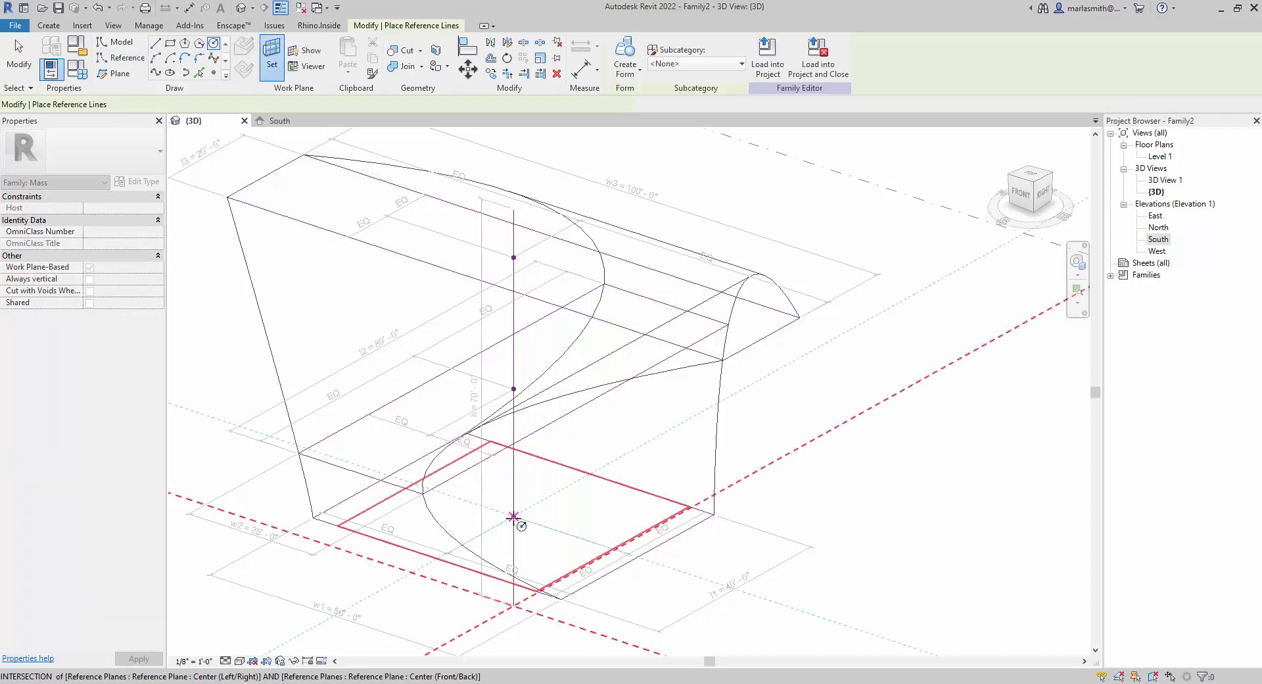
left_click(513, 516)
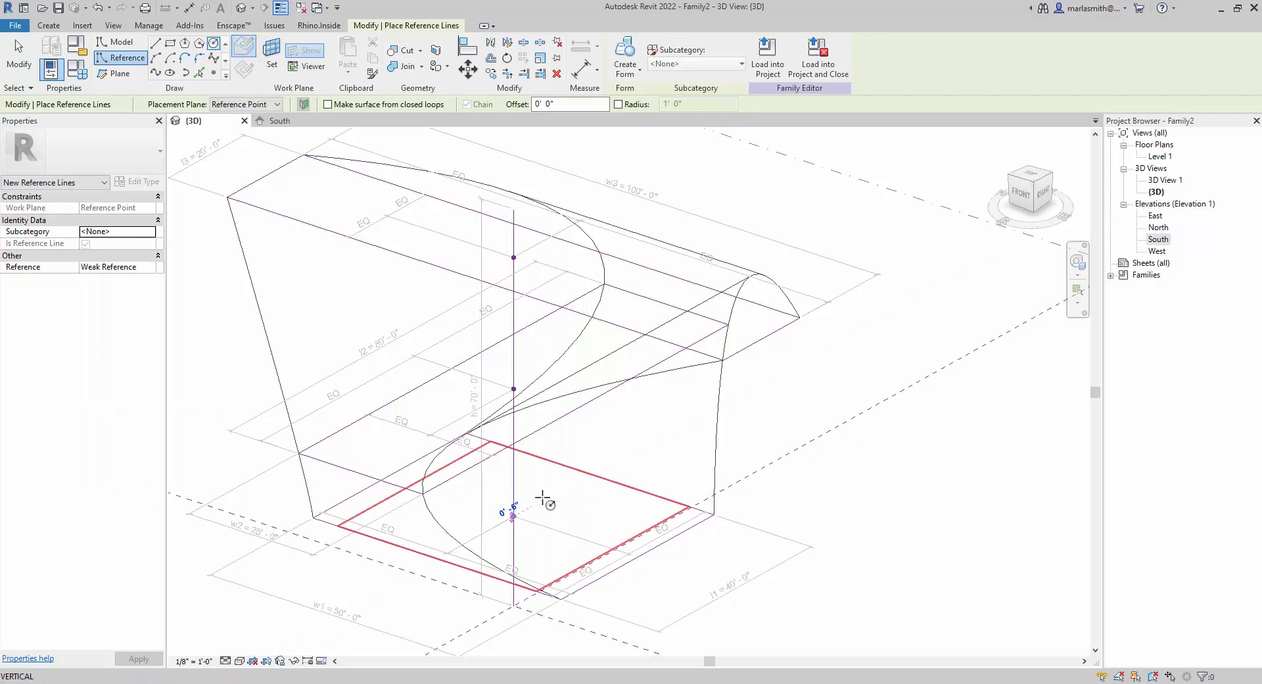
left_click(548, 497)
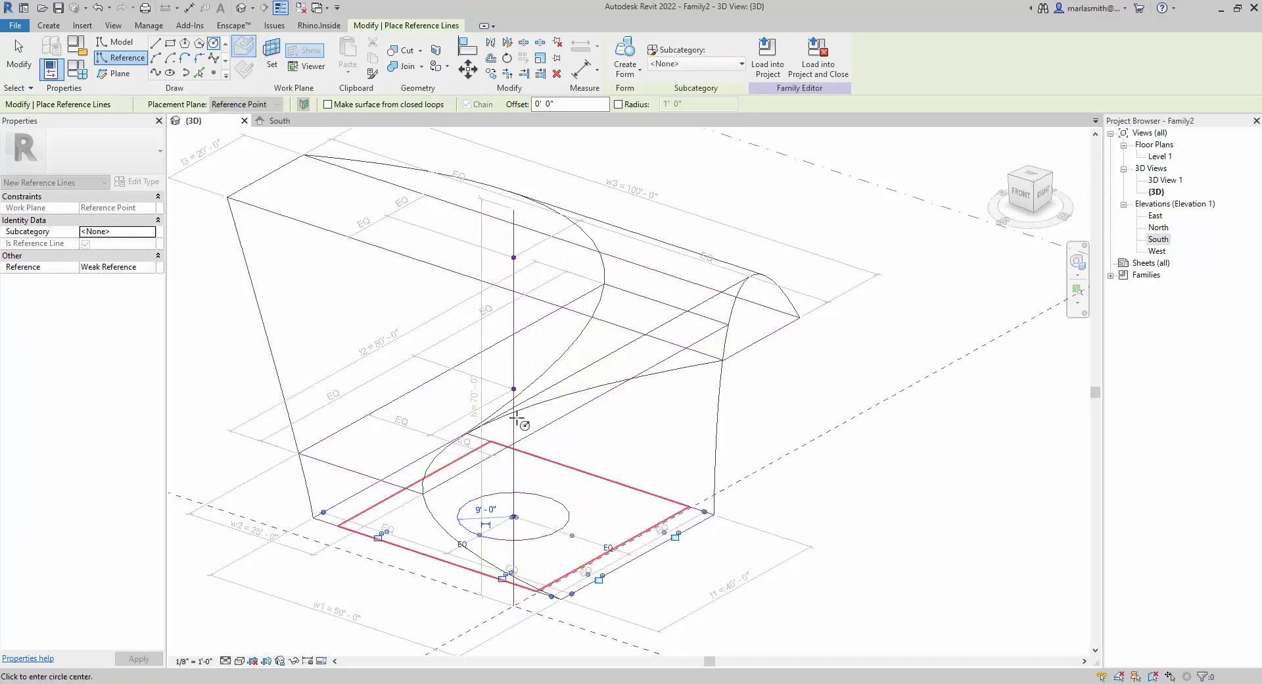
- Draw a reference-line circle of about 9' 0" radius on the middle reference point's horizontal work plane, centred on the point
left_click(271, 56)
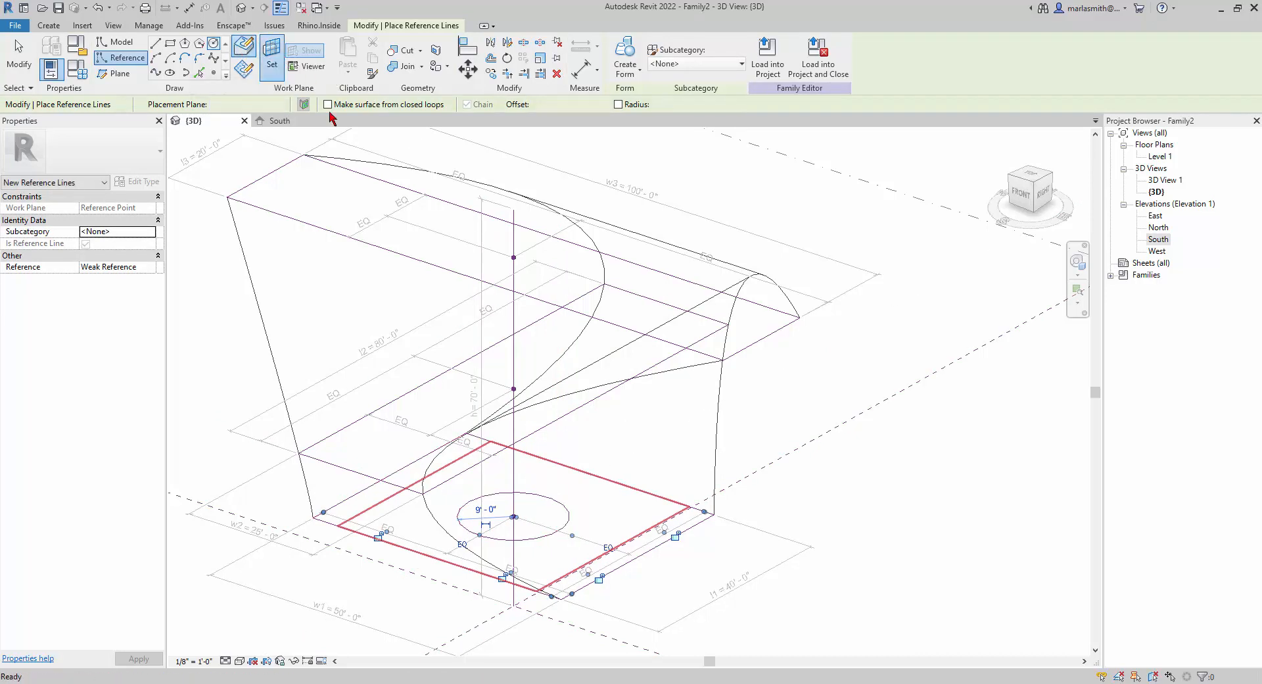
left_click(514, 389)
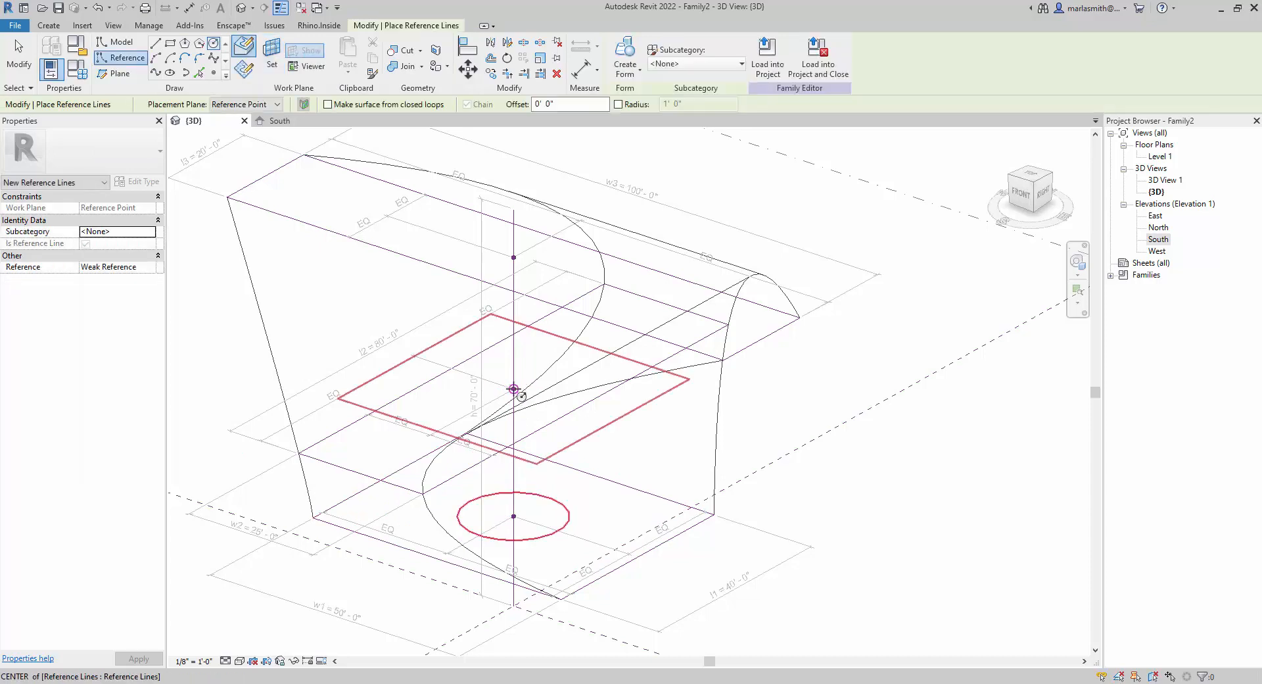
left_click(513, 389)
left_click(572, 388)
- Draw a reference-line circle of about 7' 6" radius centred on the highest reference point, using that point's horizontal work plane
left_click(271, 52)
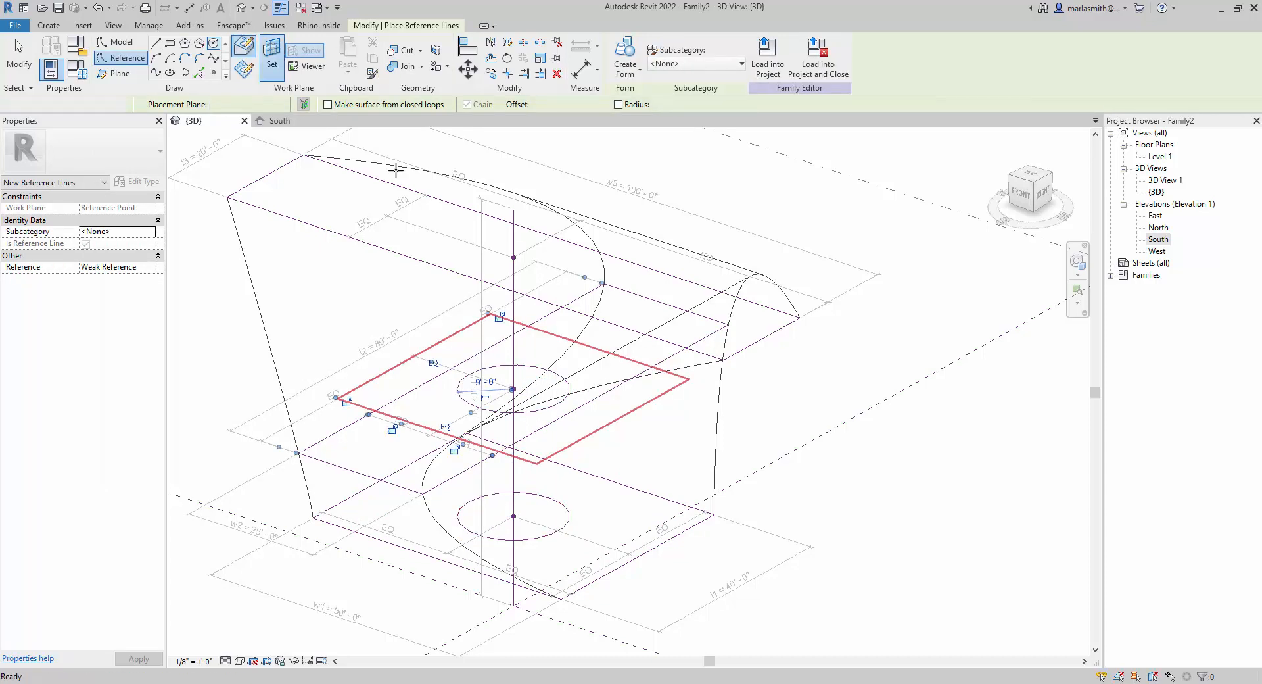
left_click(515, 259)
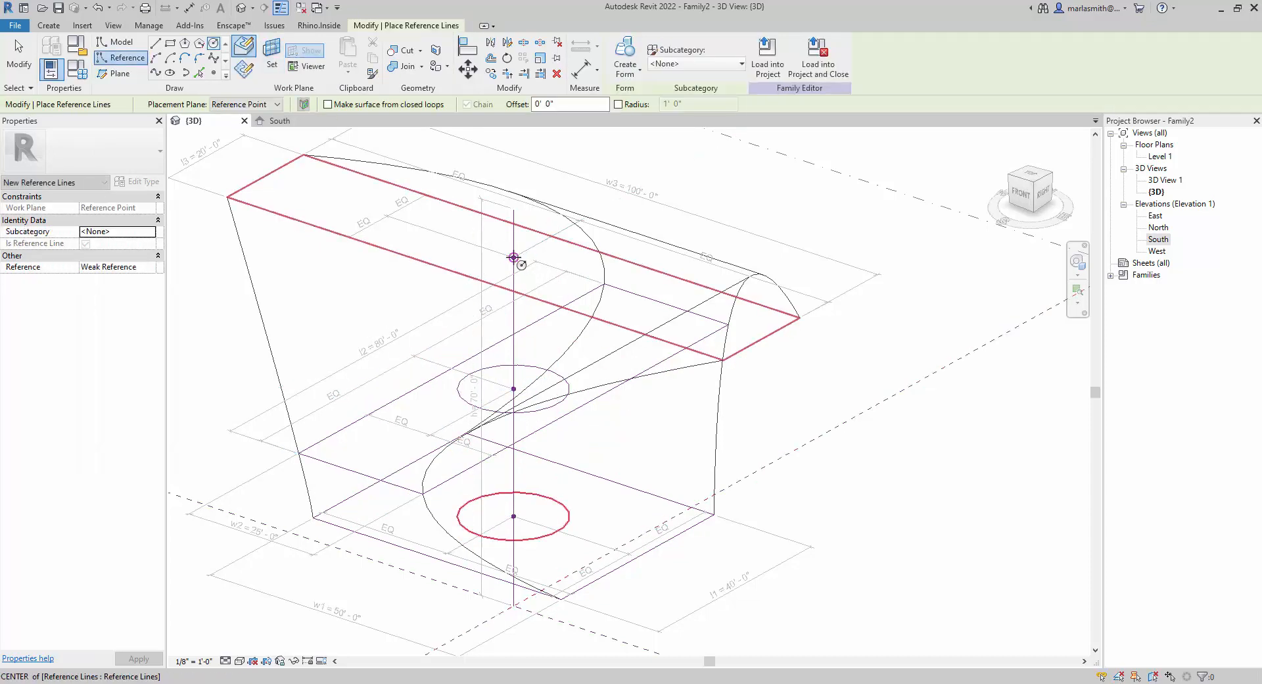
left_click(513, 257)
left_click(551, 269)
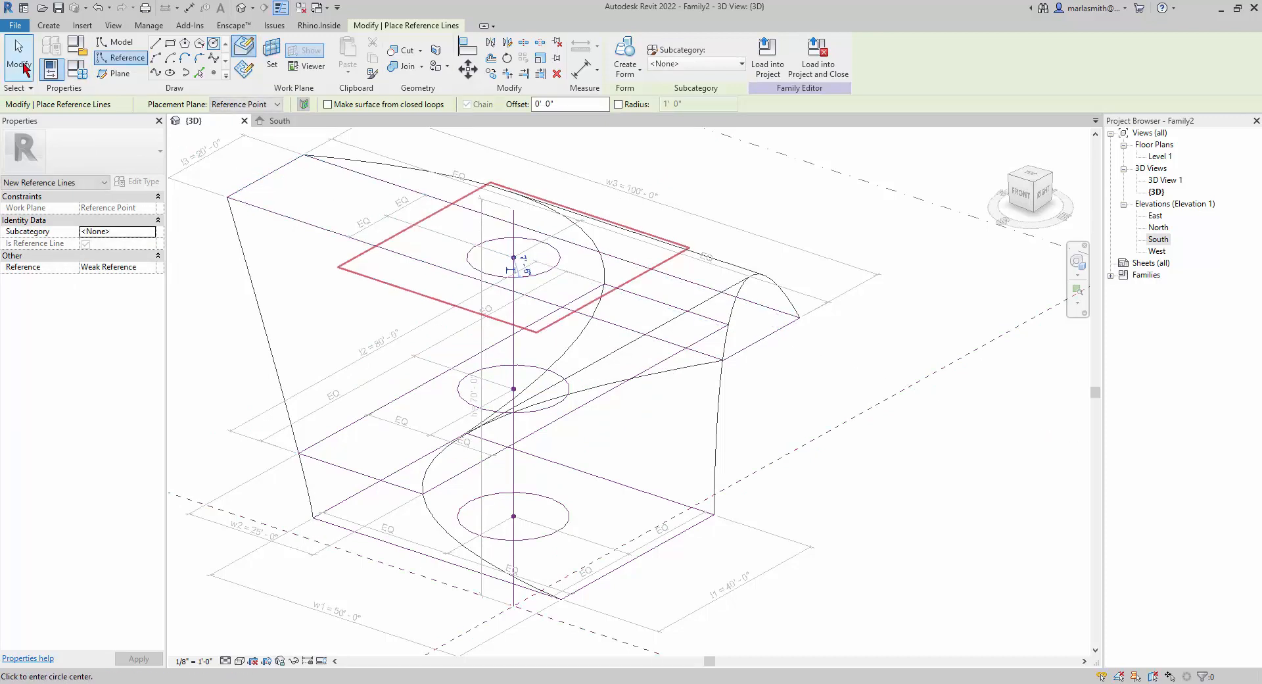
left_click(20, 57)
key("Tab")
key("Escape")
- Convert the temporary radius dimensions of all three reference circles into permanent dimensions
left_click(552, 277)
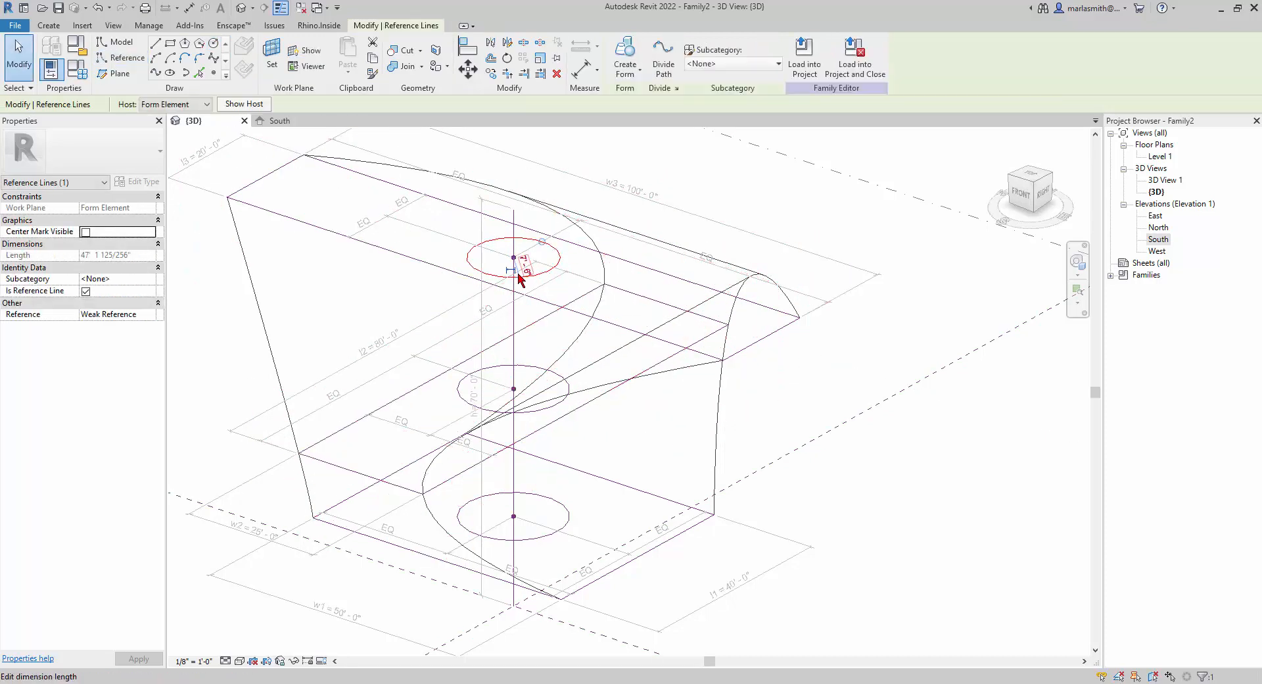
left_click(537, 406)
left_click(537, 406)
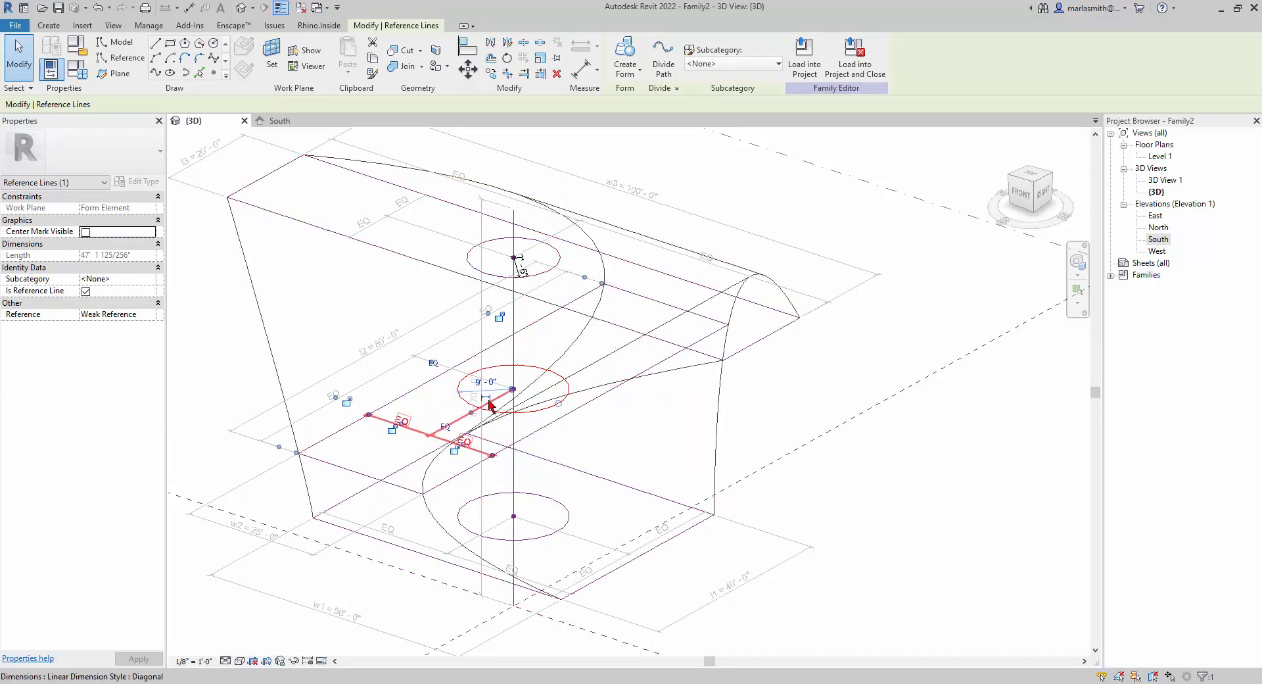
left_click(554, 533)
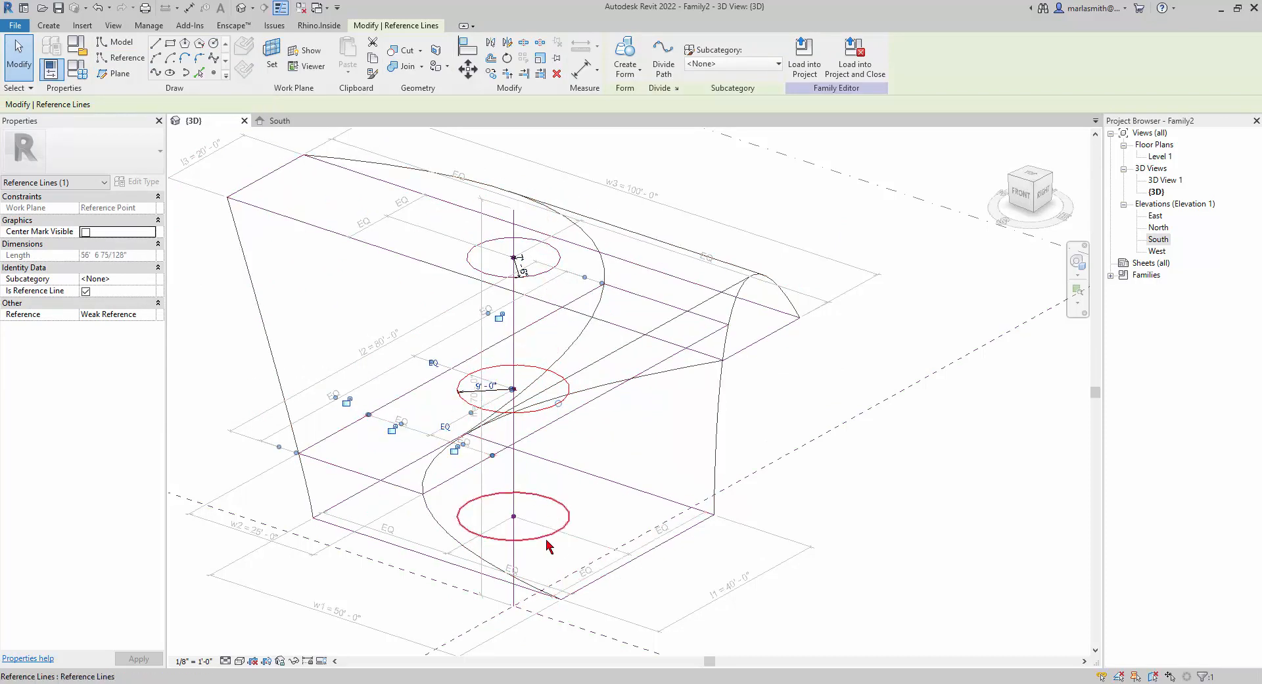
left_click(550, 531)
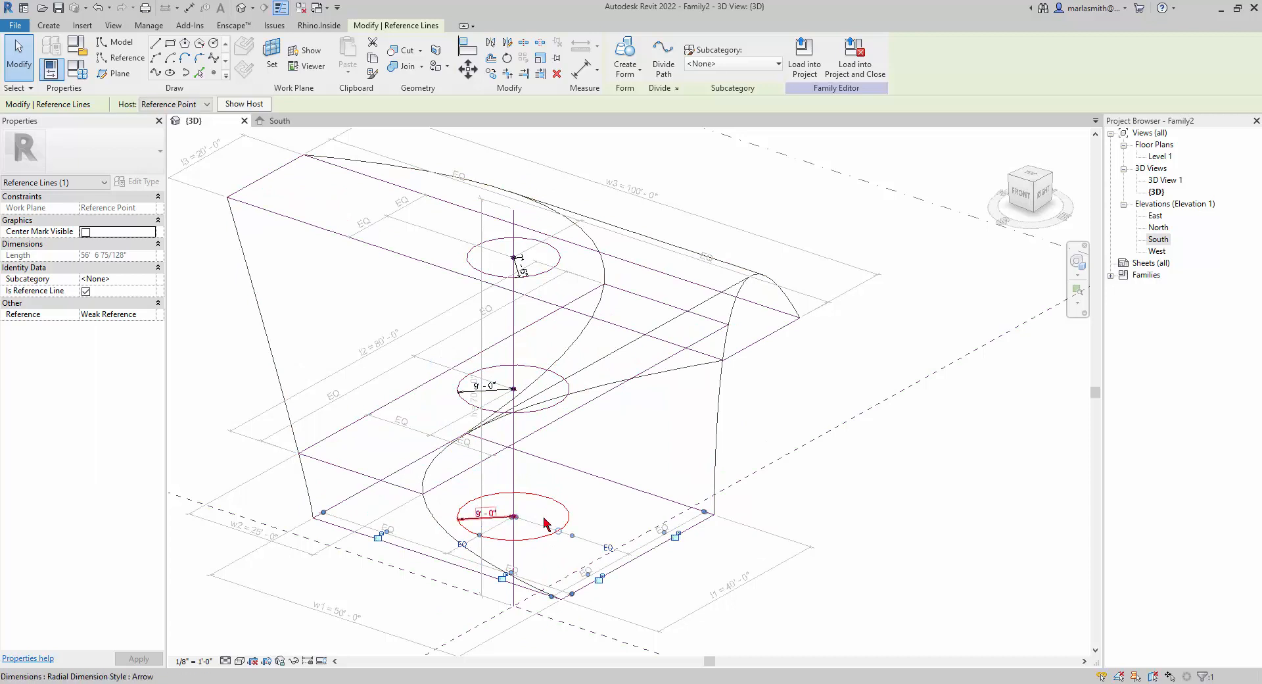
left_click(658, 445)
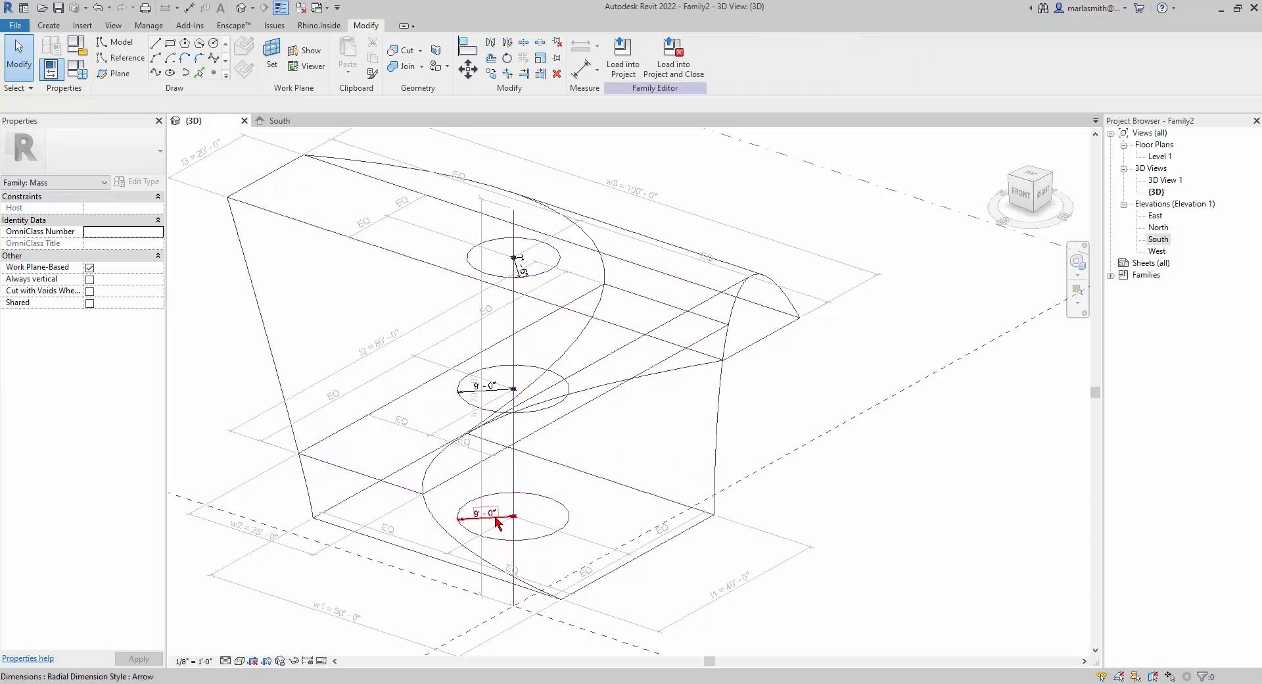
- Label the lowest circle's radius dimension with a new family type parameter named r1
left_click(485, 515)
left_click(747, 58)
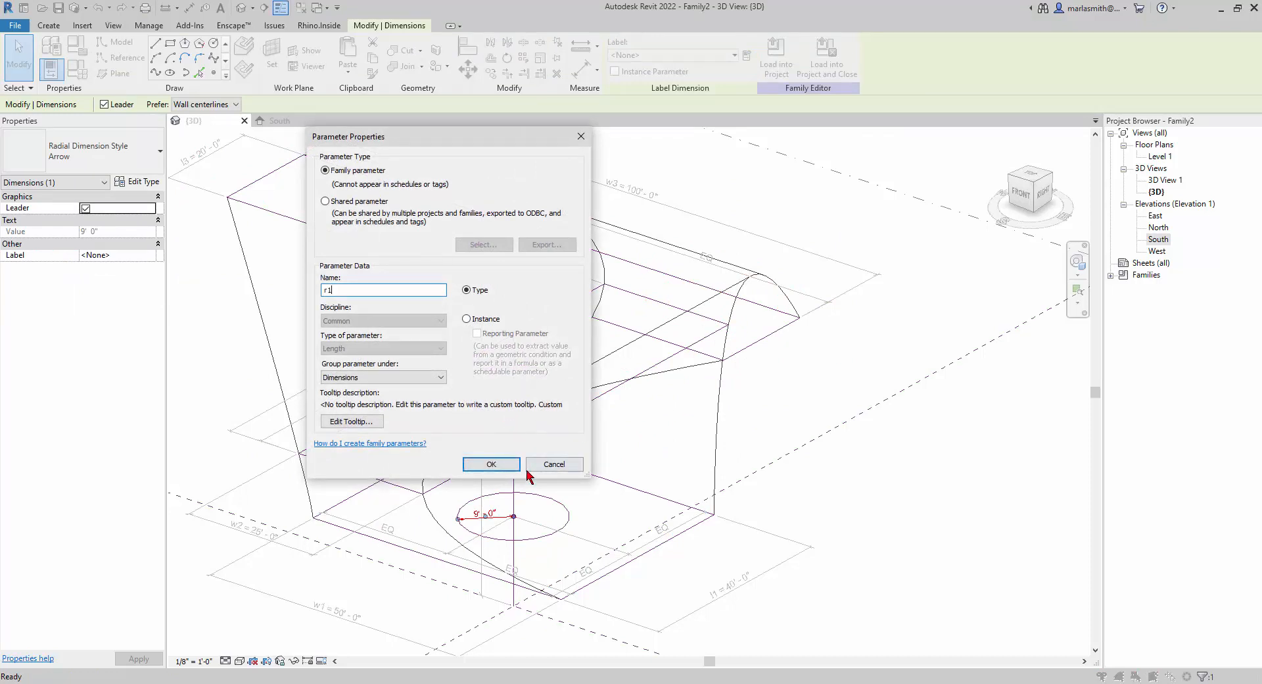
left_click(487, 464)
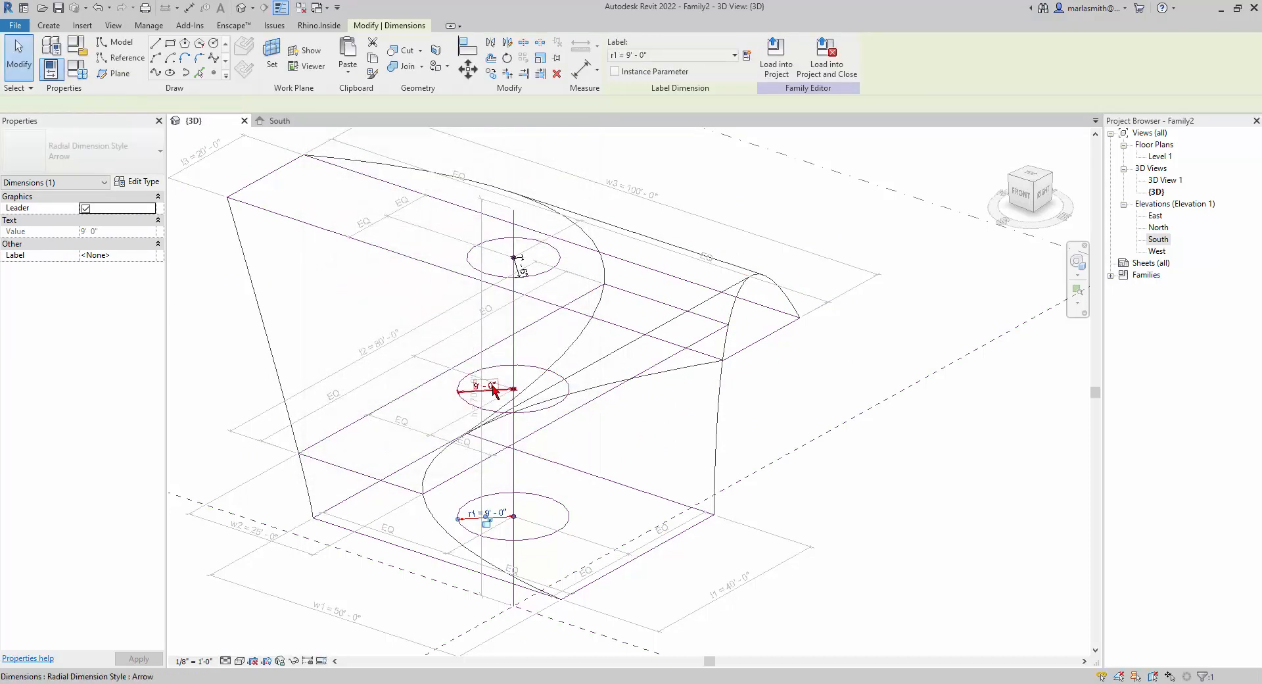
- Label the middle circle's radius dimension with a new family type parameter named r2
left_click(495, 393)
left_click(748, 58)
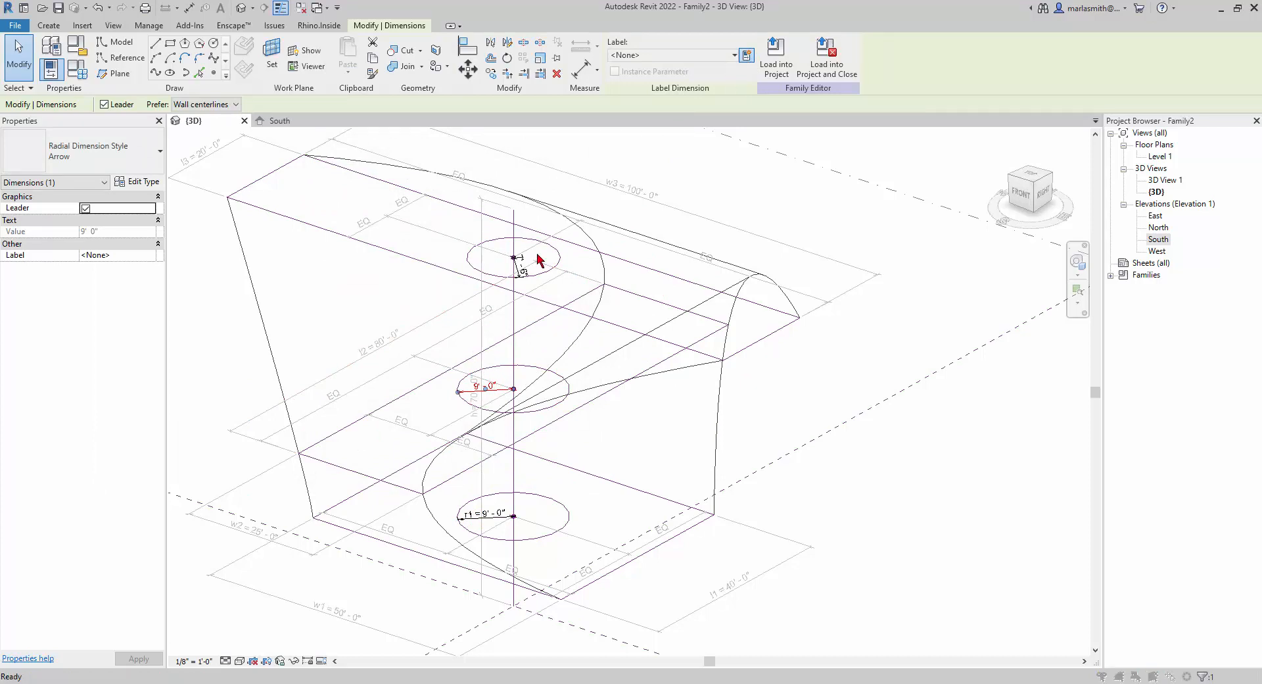
type("r2")
left_click(493, 464)
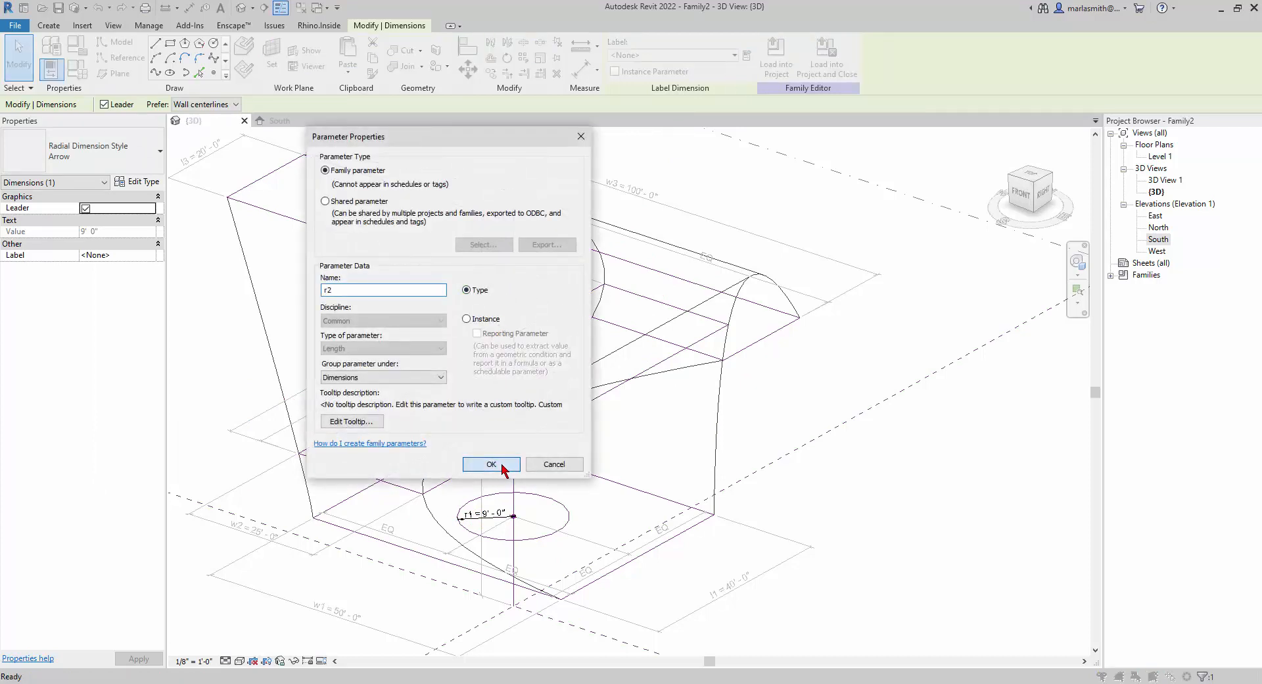
- Label the highest circle's radius dimension with a new family type parameter named r3
left_click(519, 268)
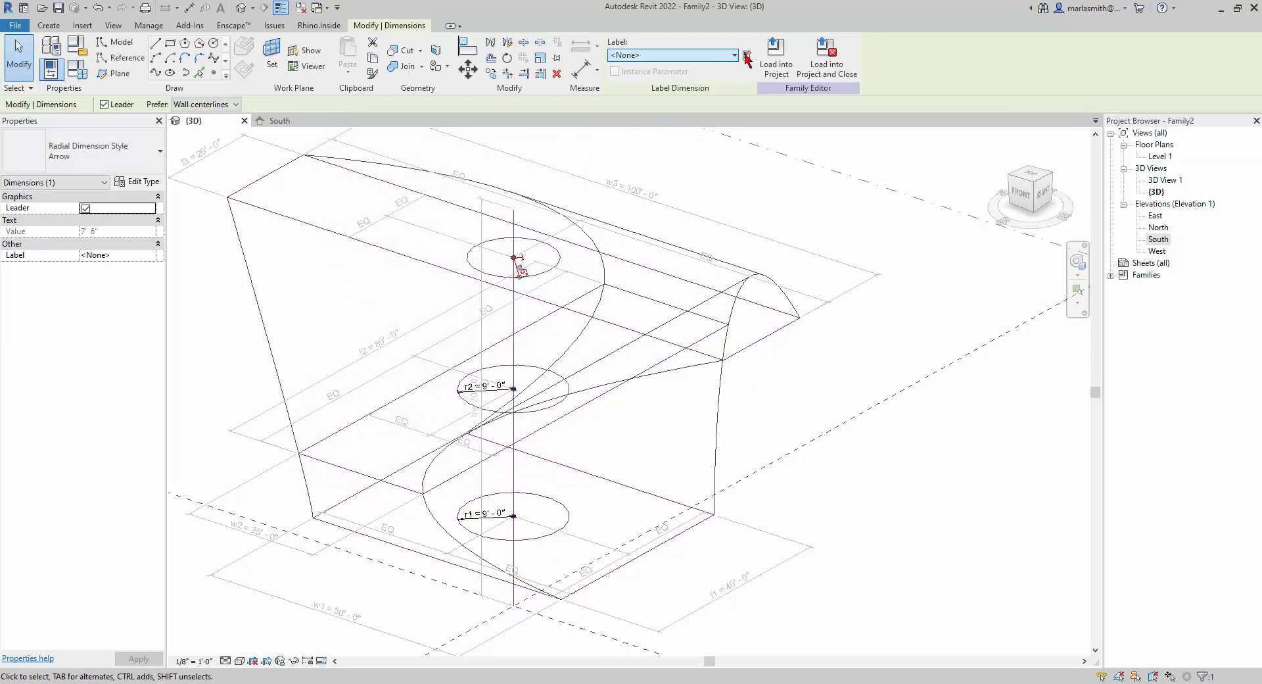
left_click(747, 56)
type("r3")
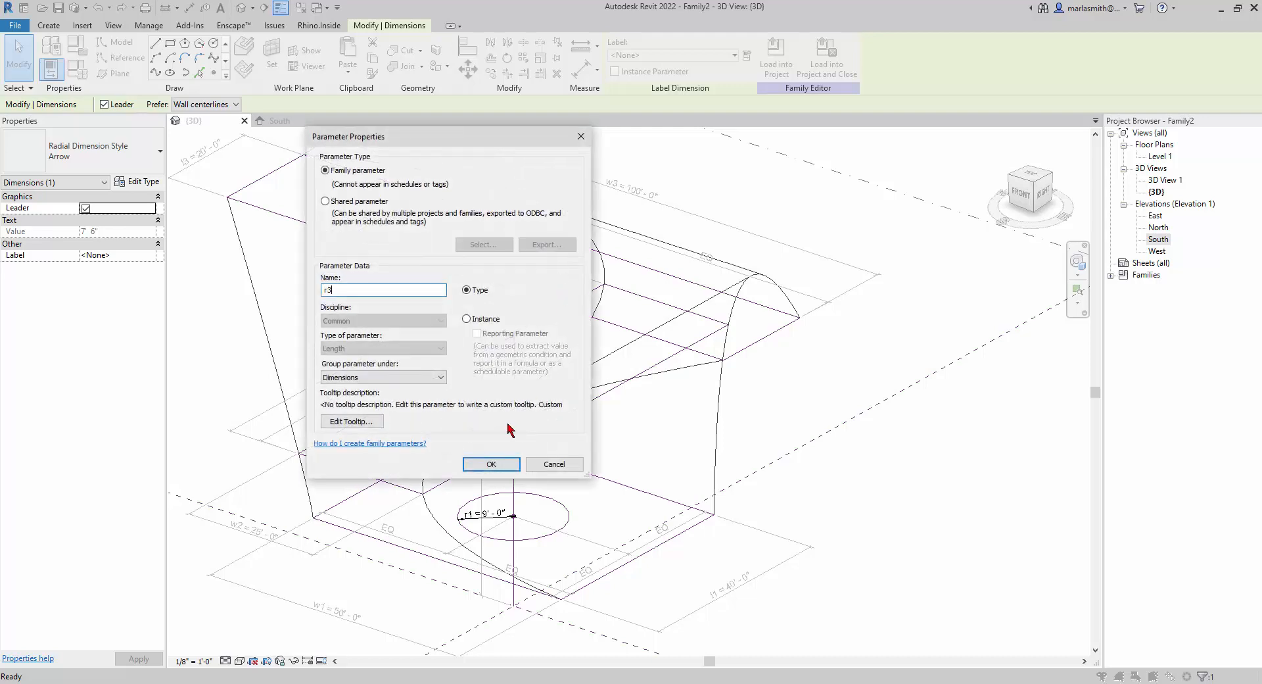
left_click(493, 465)
left_click(907, 475)
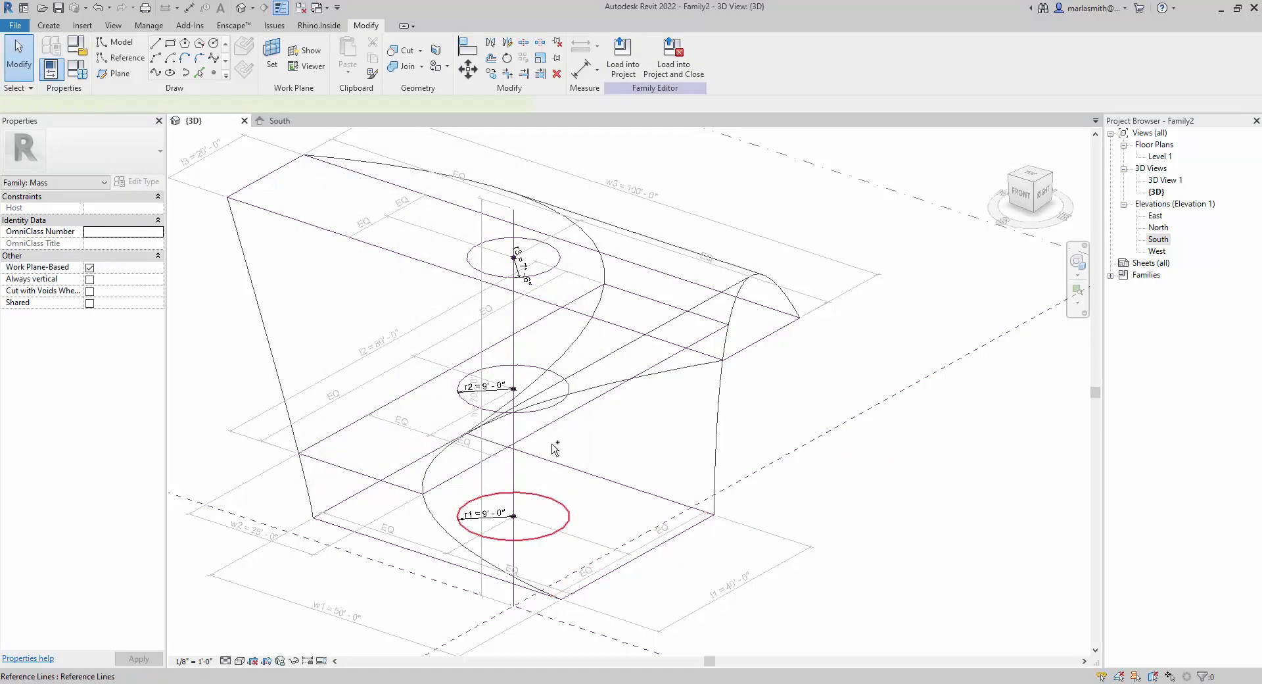
- Create a void form through the three reference circles to cut a vertical shaft in the mass
left_click(551, 398)
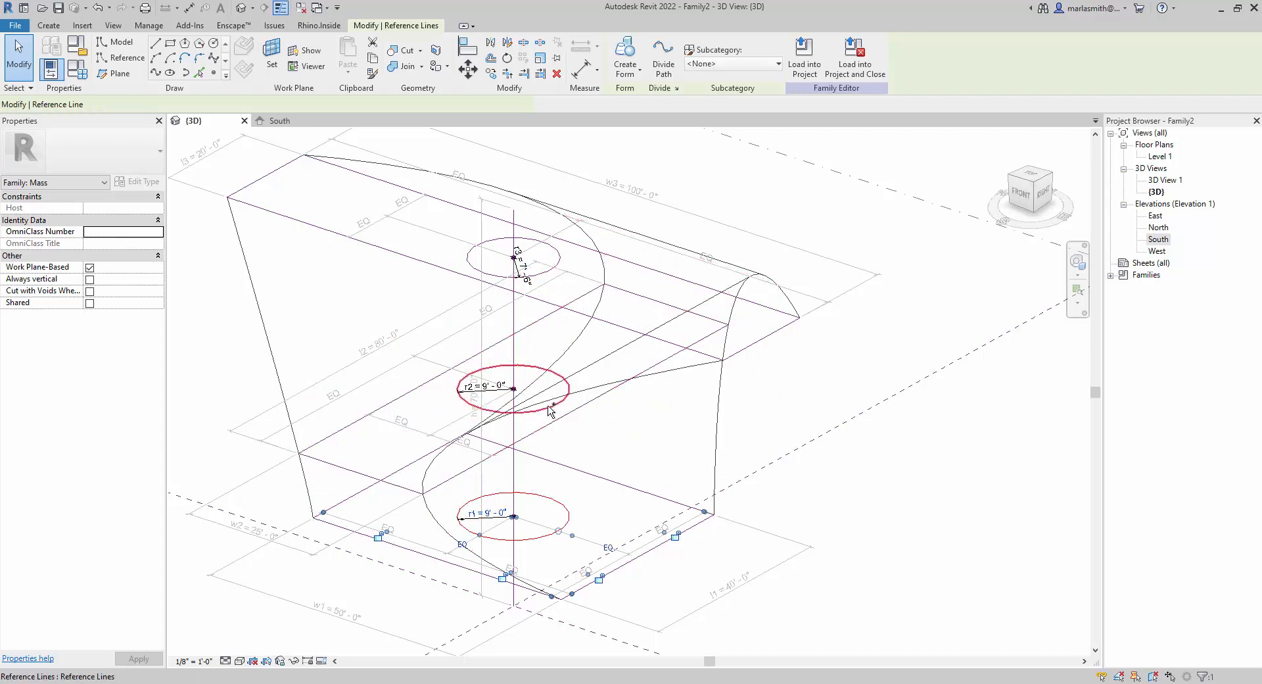
left_click(545, 279, "ctrl")
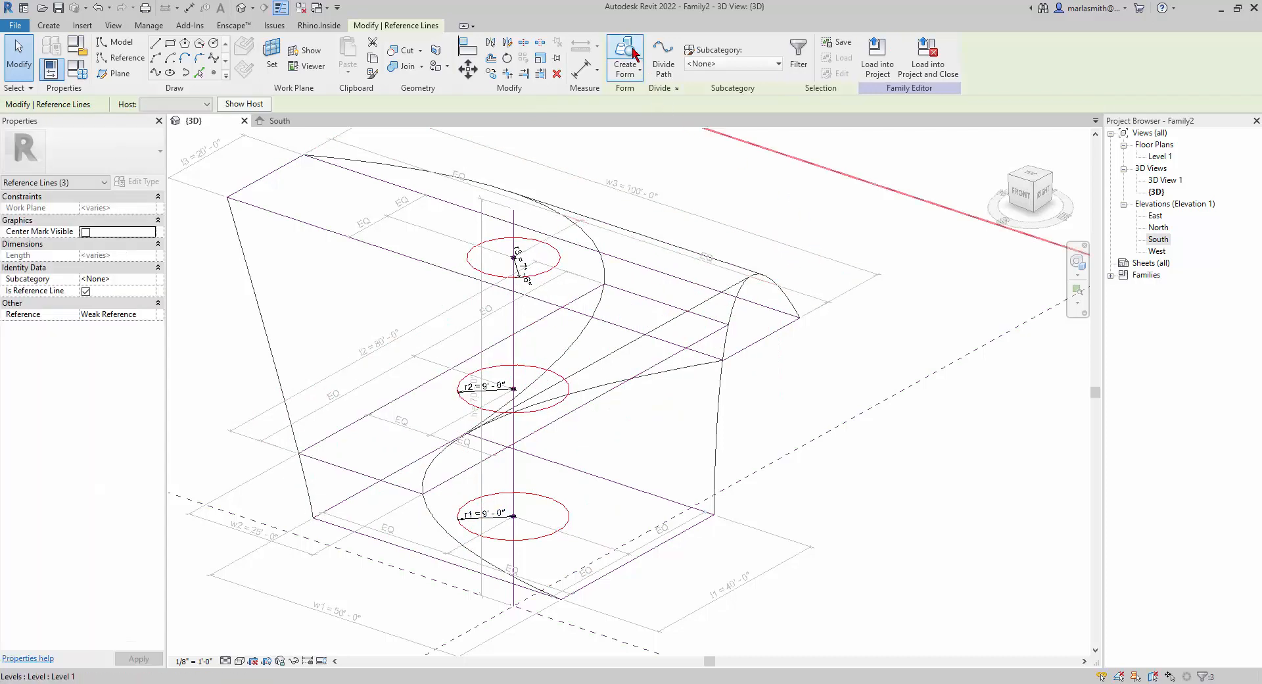
left_click(641, 77)
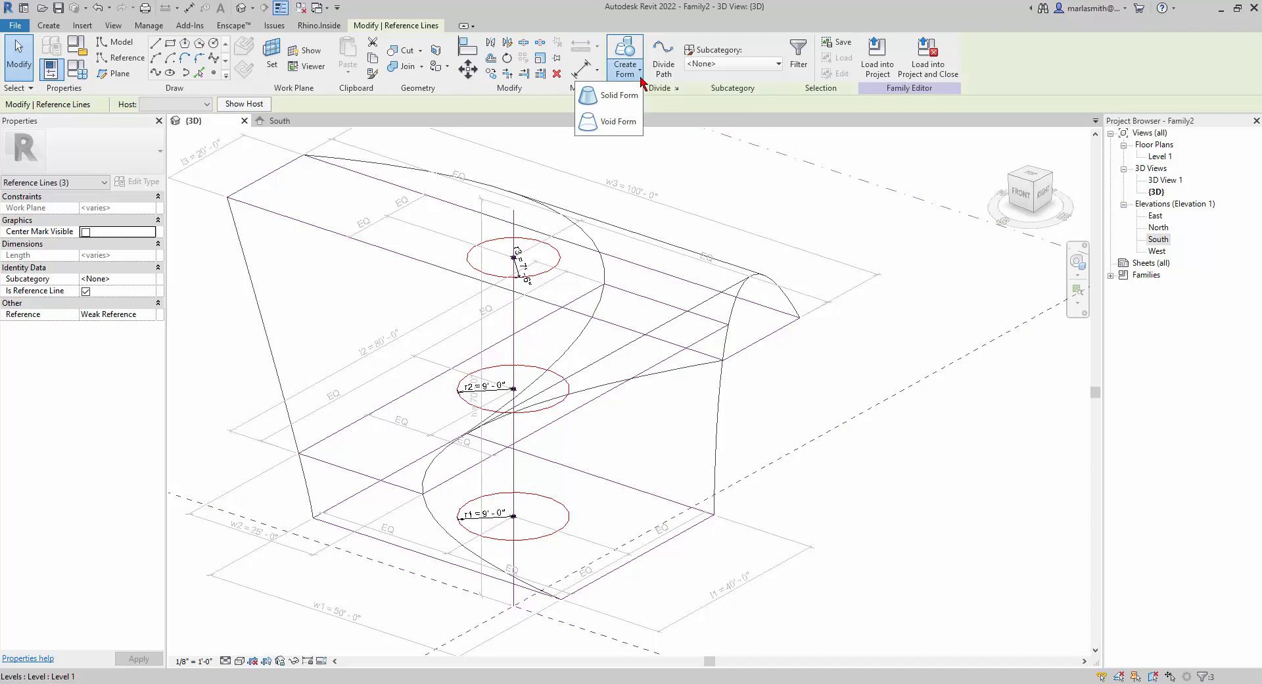
left_click(617, 123)
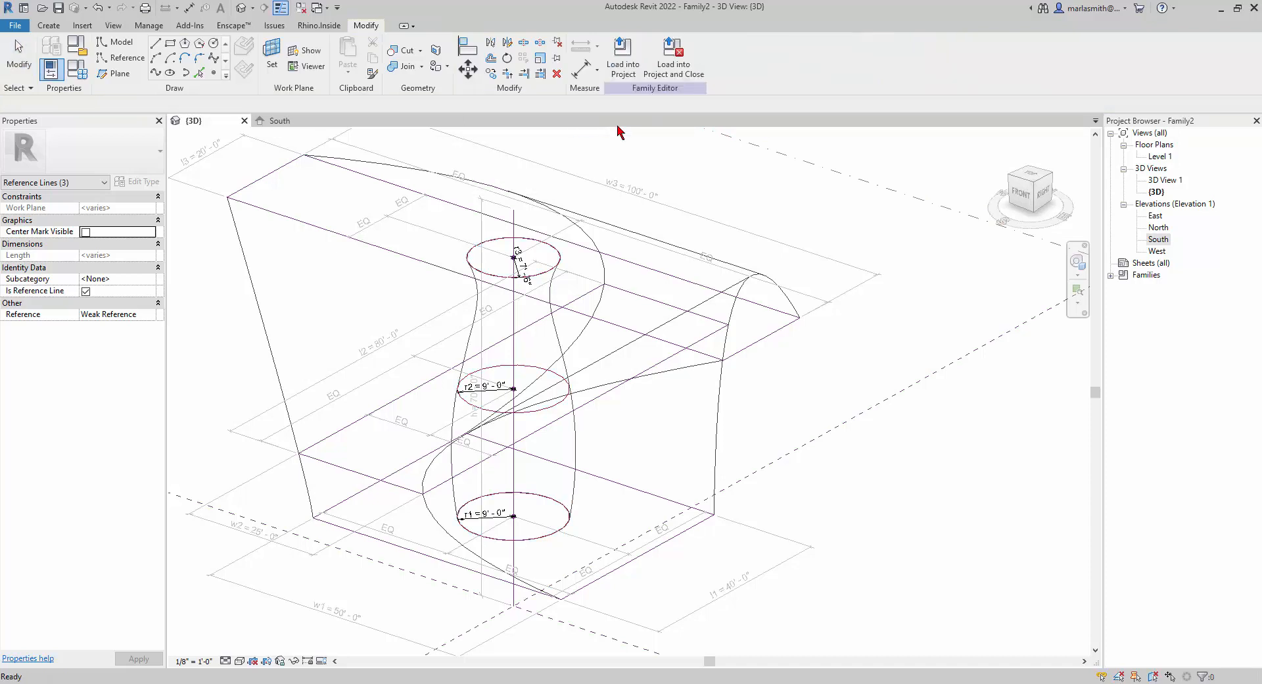
- Set the 3D view's visual style to Shaded and examine the void opening in the mass's top face
left_click(240, 660)
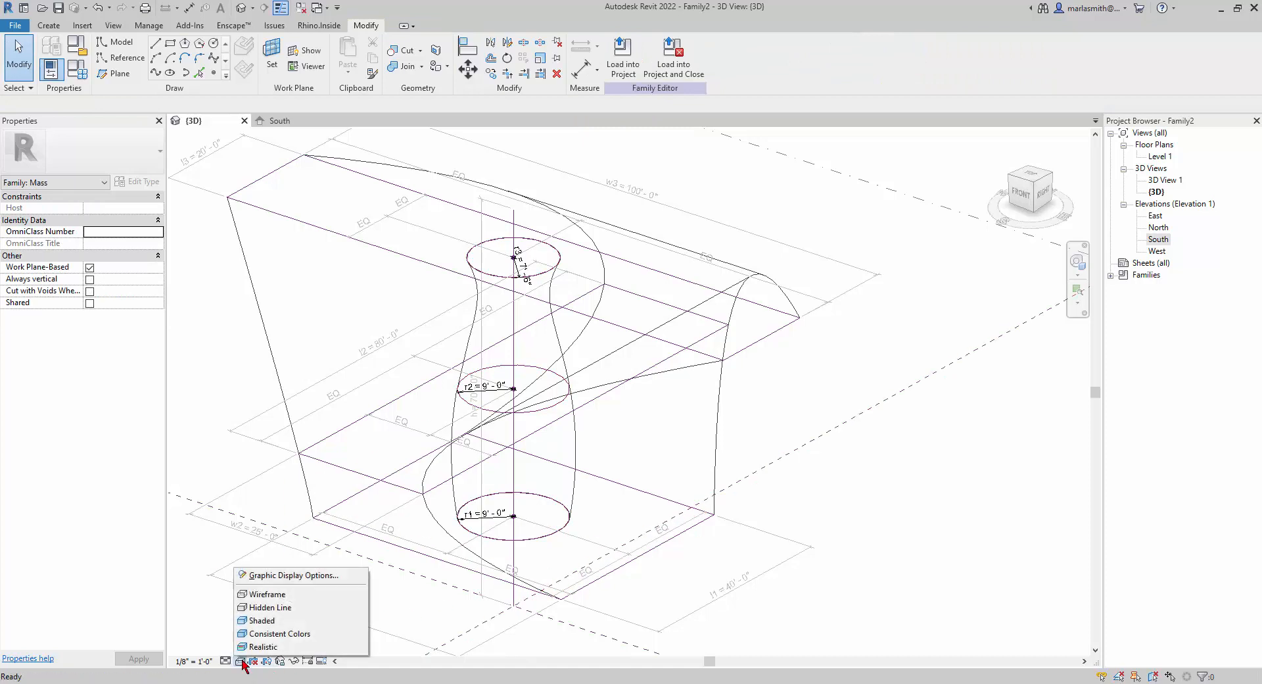
left_click(268, 620)
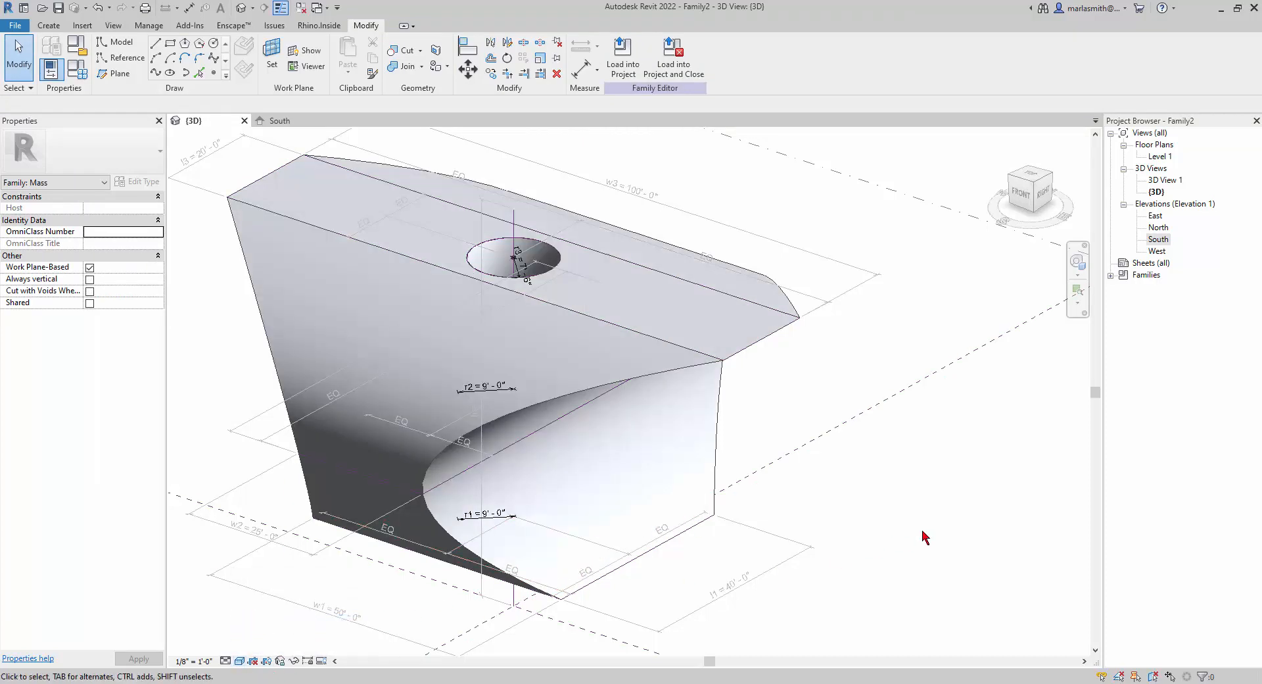
middle_click_drag(954, 525, 955, 451, "shift")
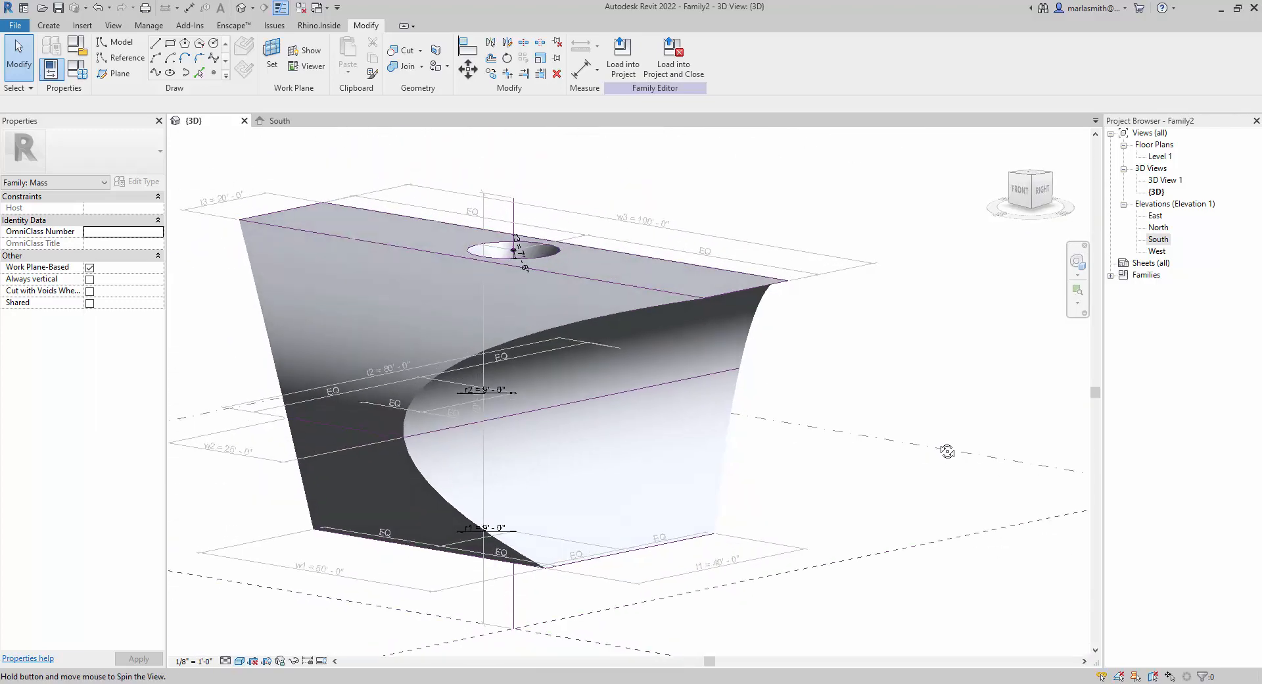
scroll(888, 447, "down", 2)
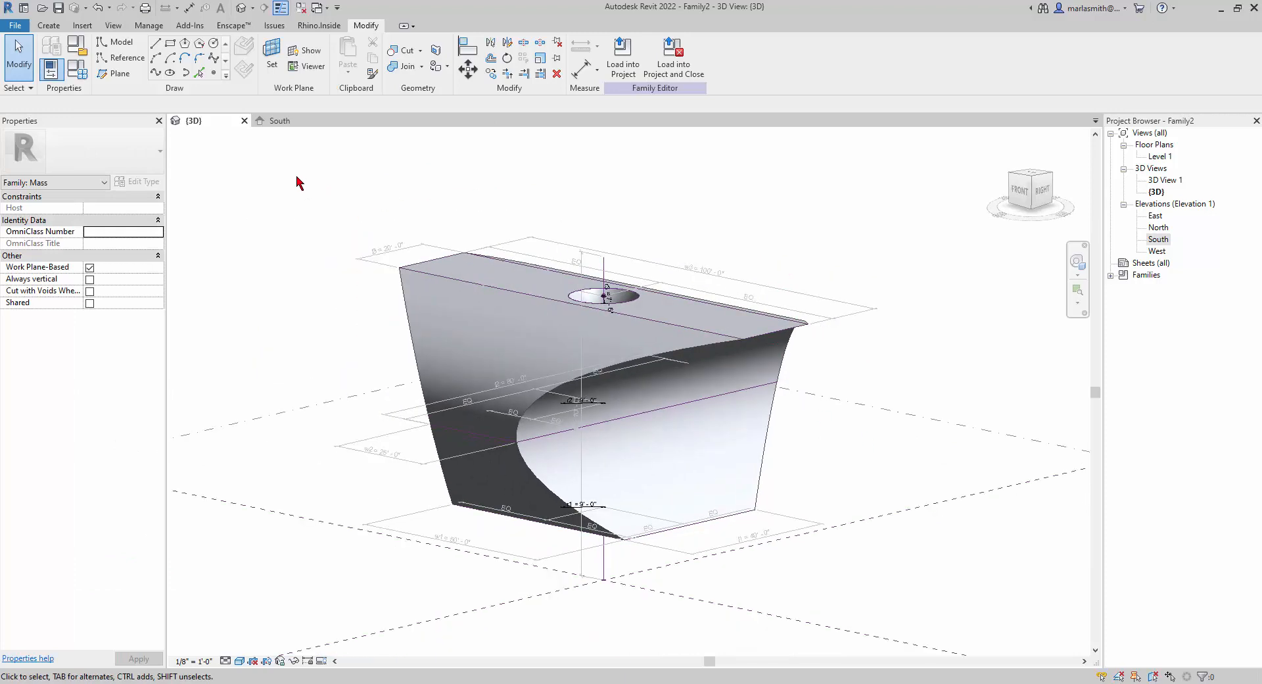
scroll(275, 218, "down", 2)
scroll(332, 238, "up", 5)
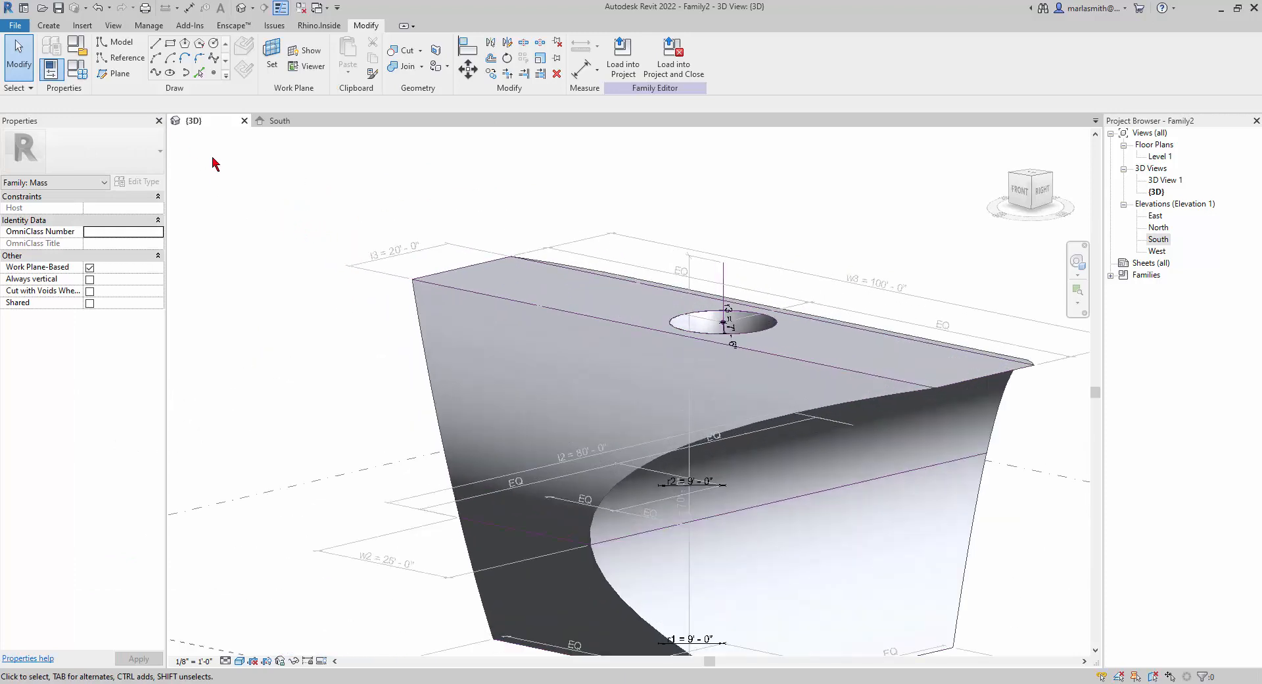
- Reorder the family type parameters by moving l1 below r3, so that r1, r2 and r3 head the dimensions
scroll(202, 159, "down", 2)
left_click(77, 69)
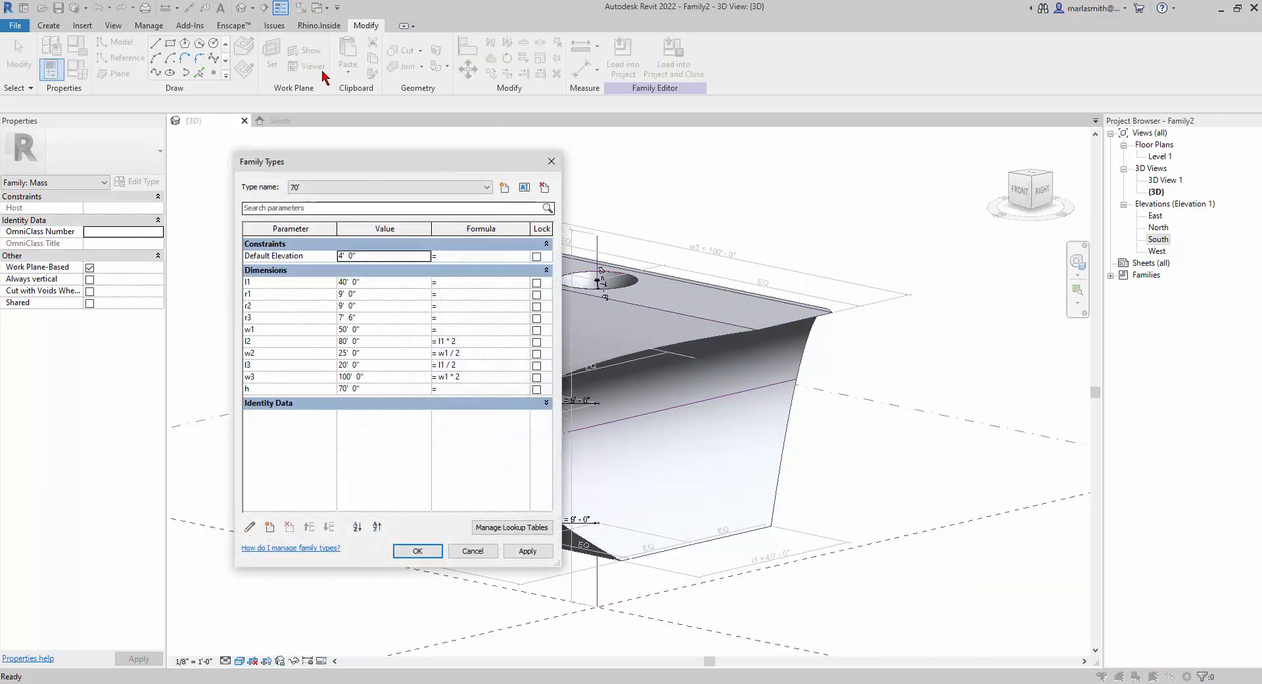
left_click_drag(387, 164, 182, 161)
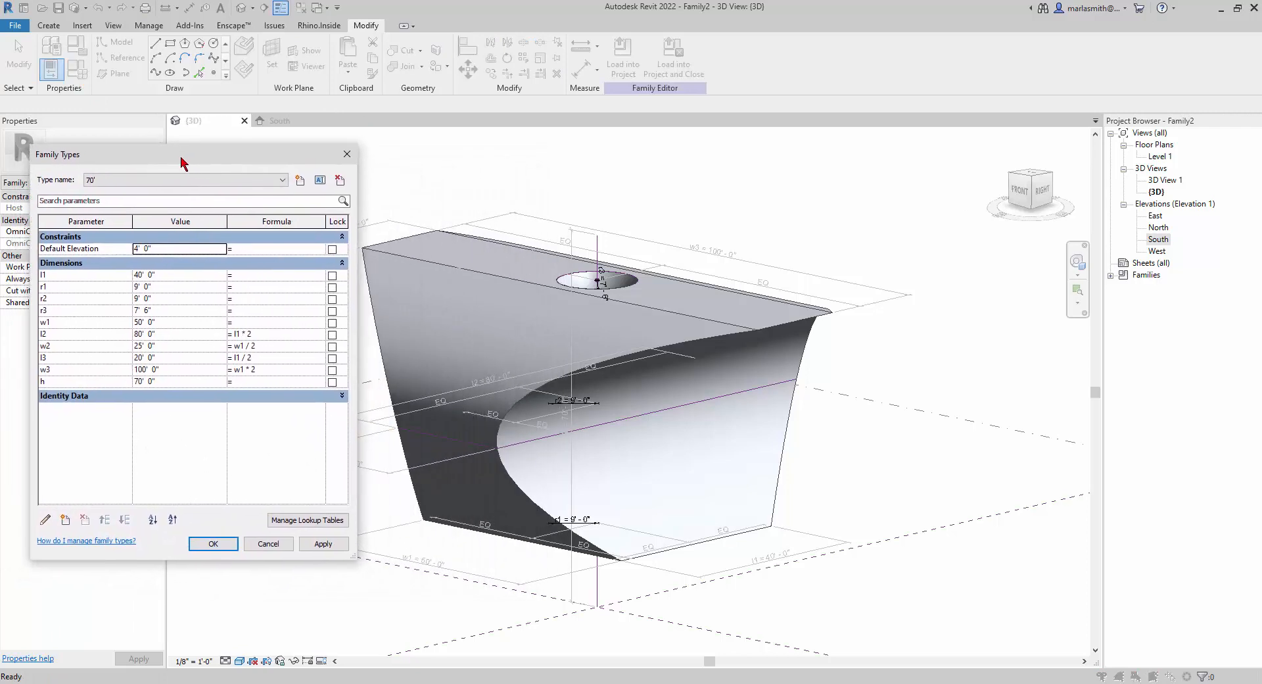
left_click(70, 277)
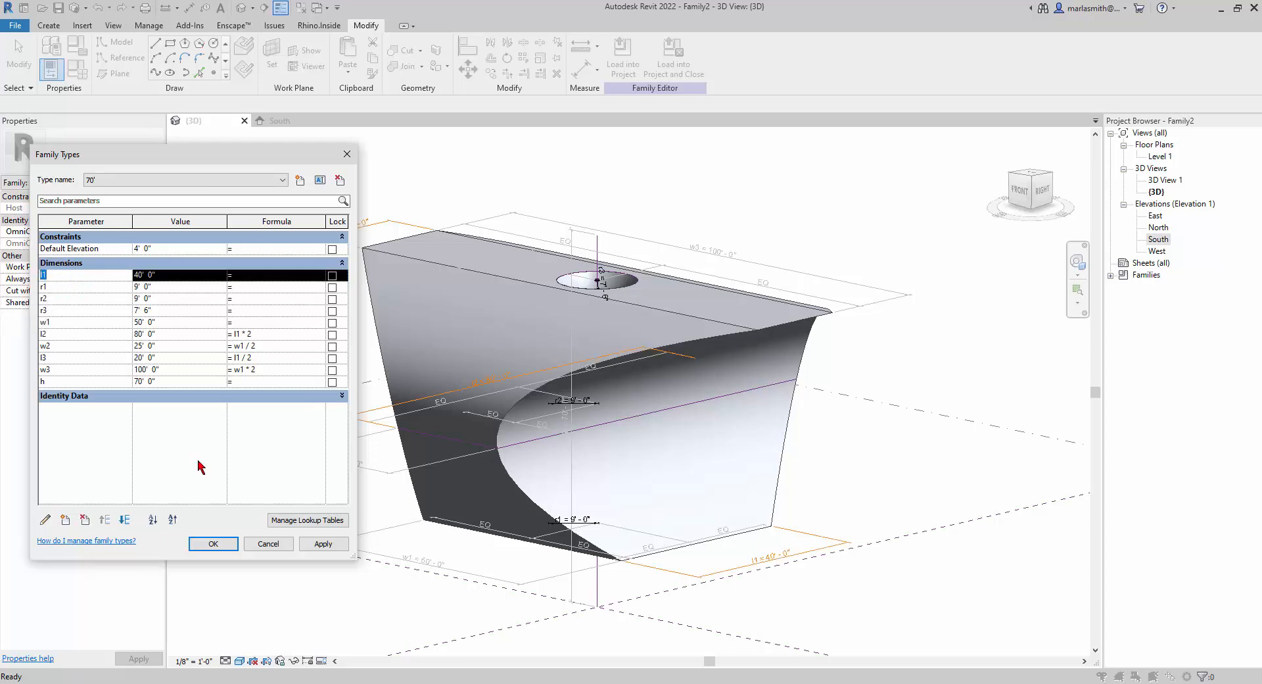
left_click(124, 520)
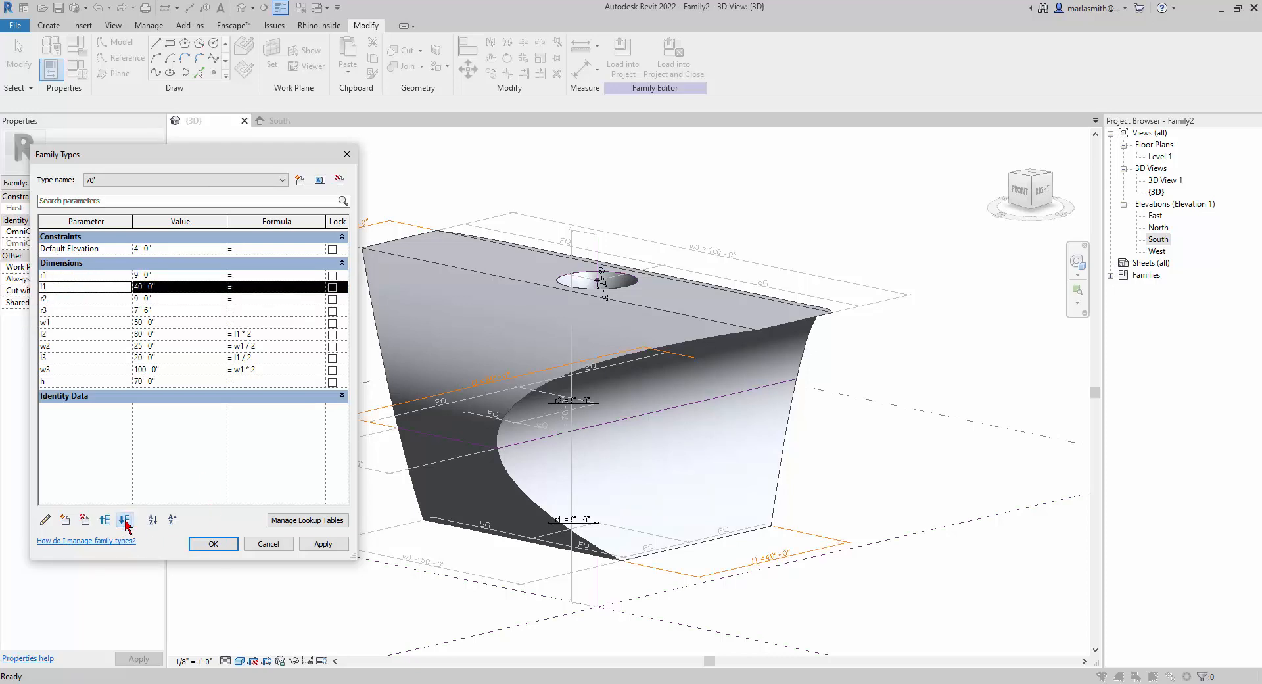
left_click(124, 520)
left_click(125, 520)
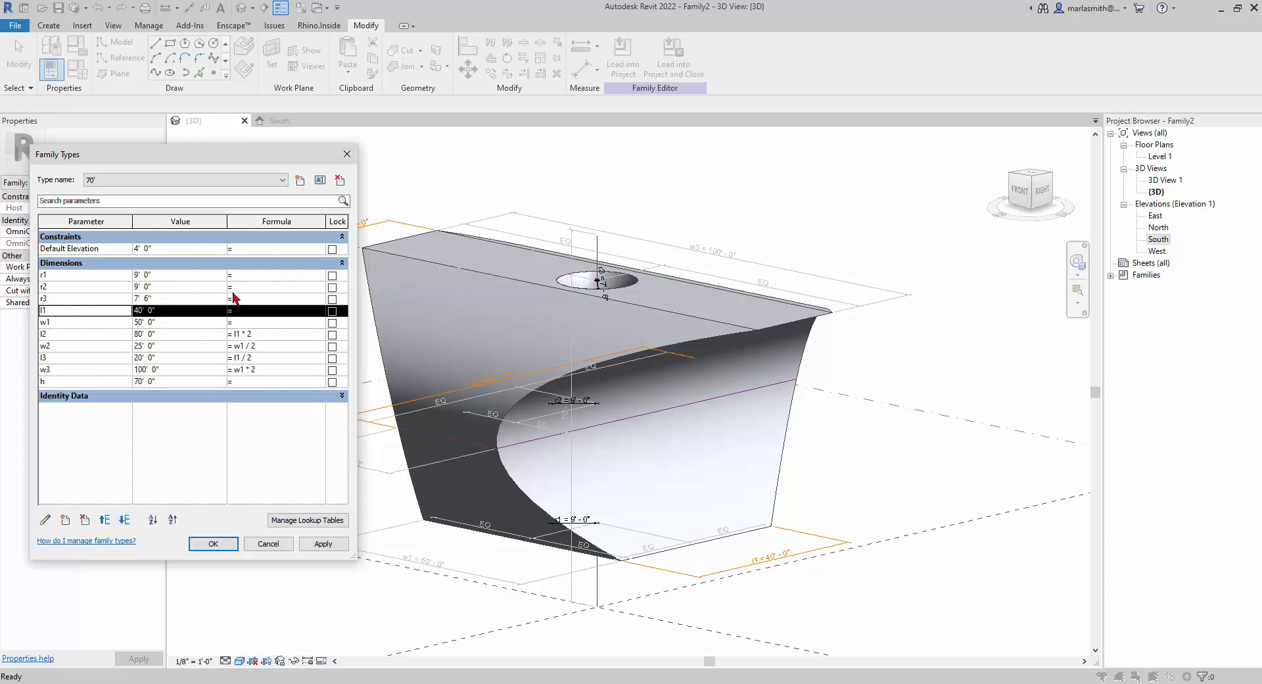
- Set r2 to 20' and r1 to 15' for the 70' family type and apply both to the void
left_click(188, 280)
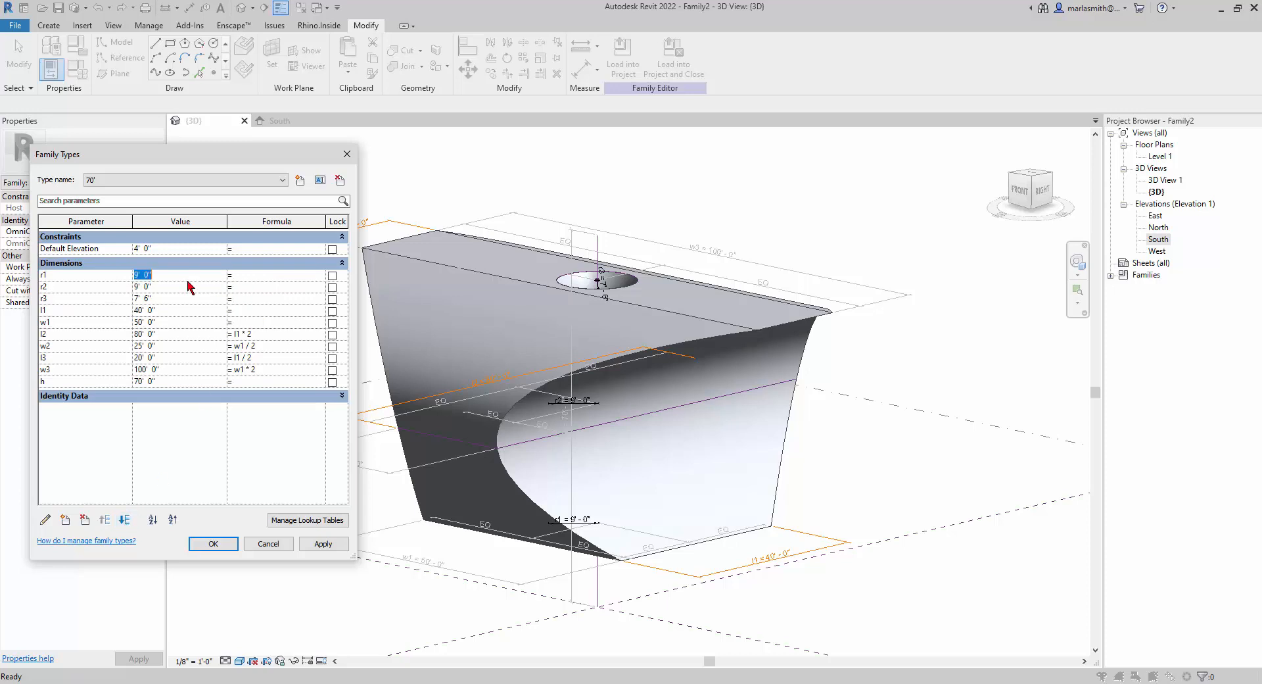
left_click(181, 287)
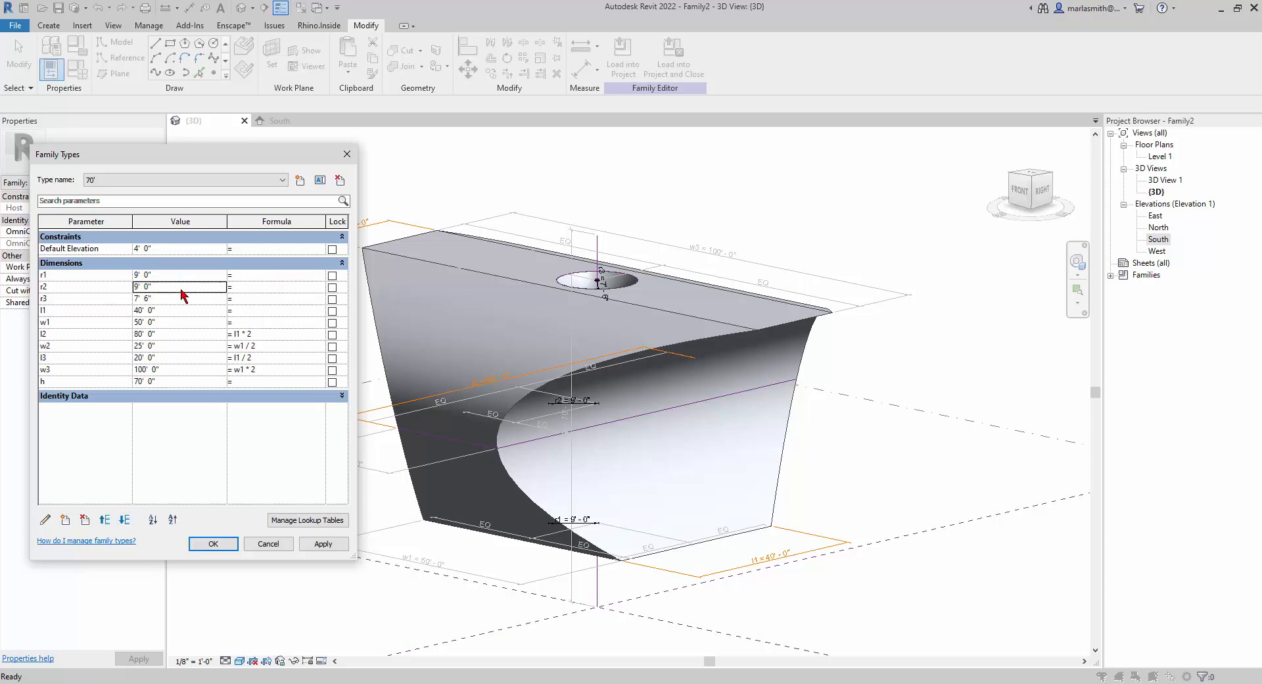
left_click(324, 545)
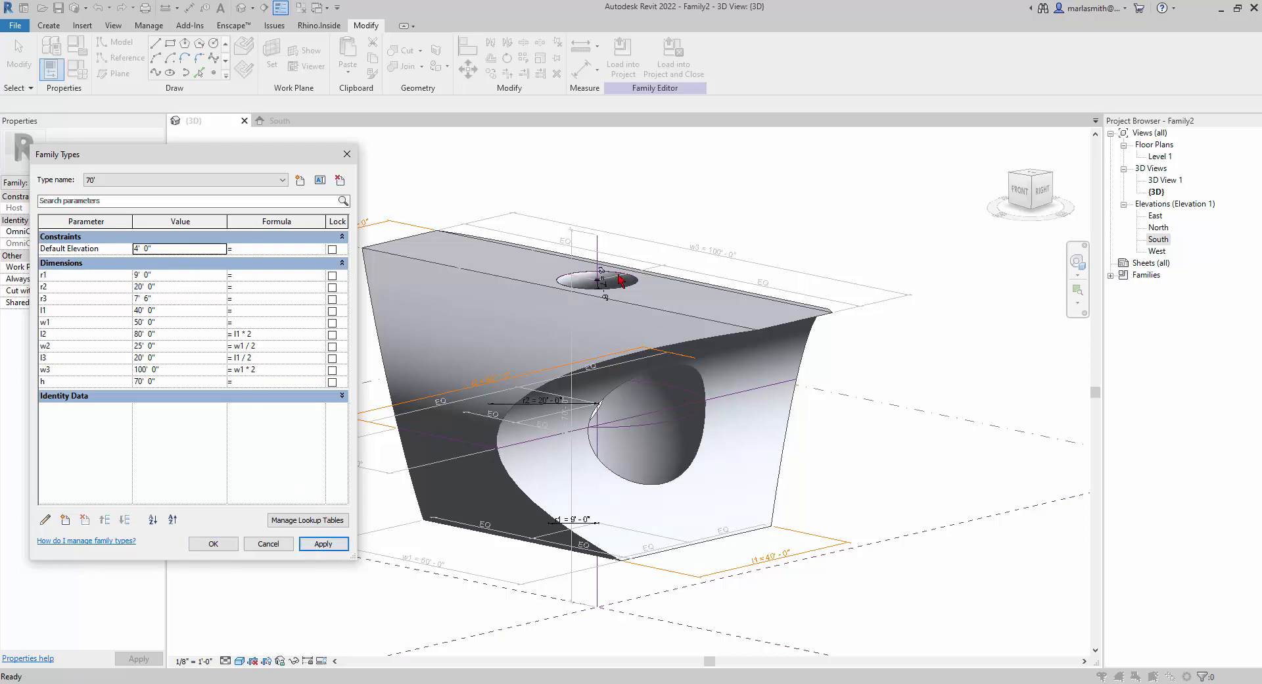
left_click(181, 275)
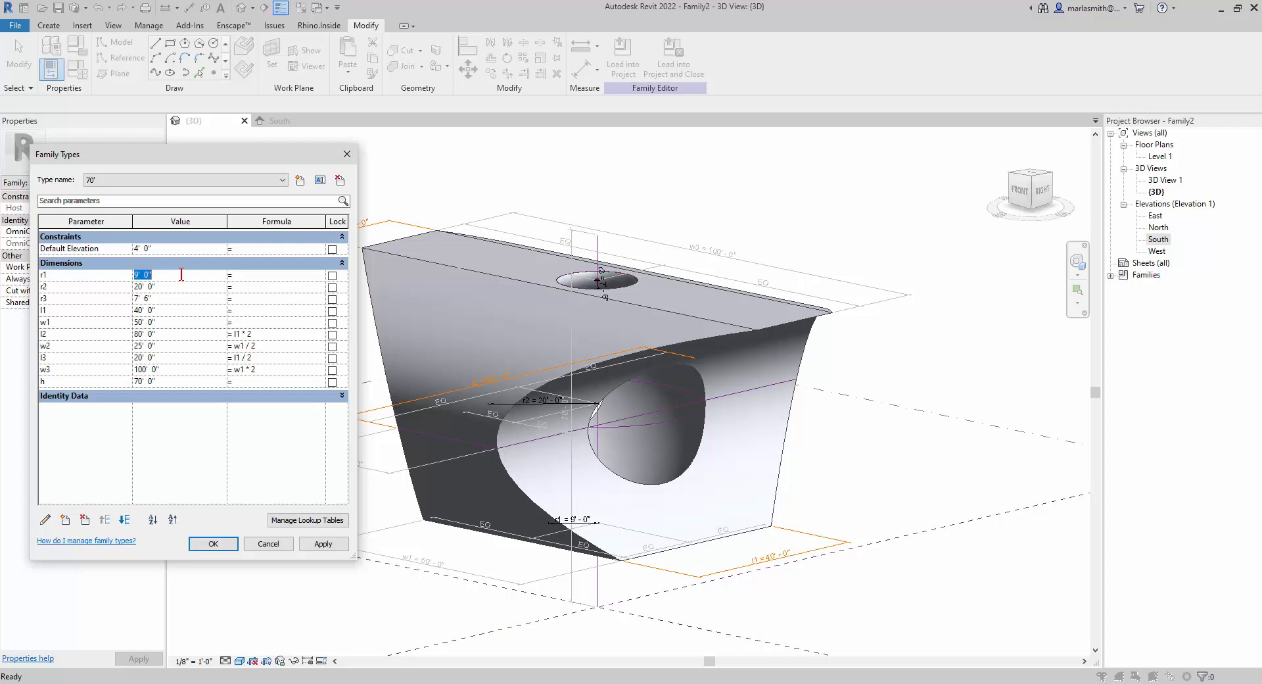
left_click(325, 544)
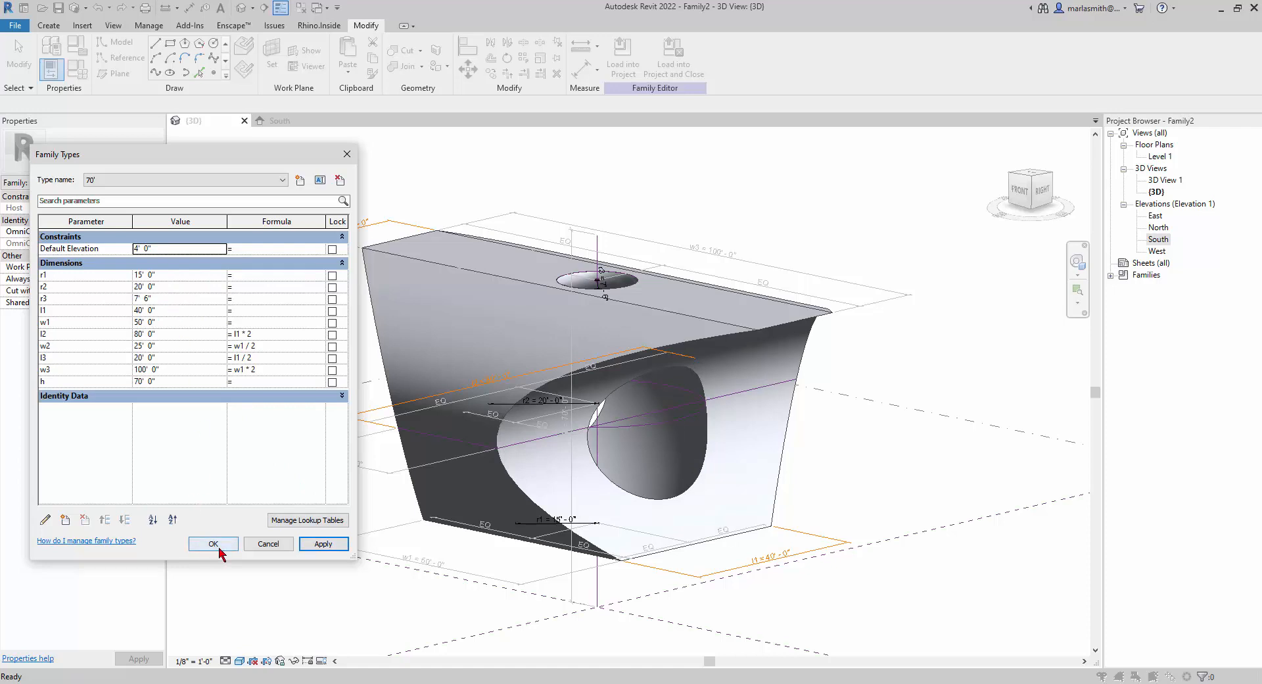
- Apply the 50' family type to check how the void cuts the smaller mass
left_click(278, 180)
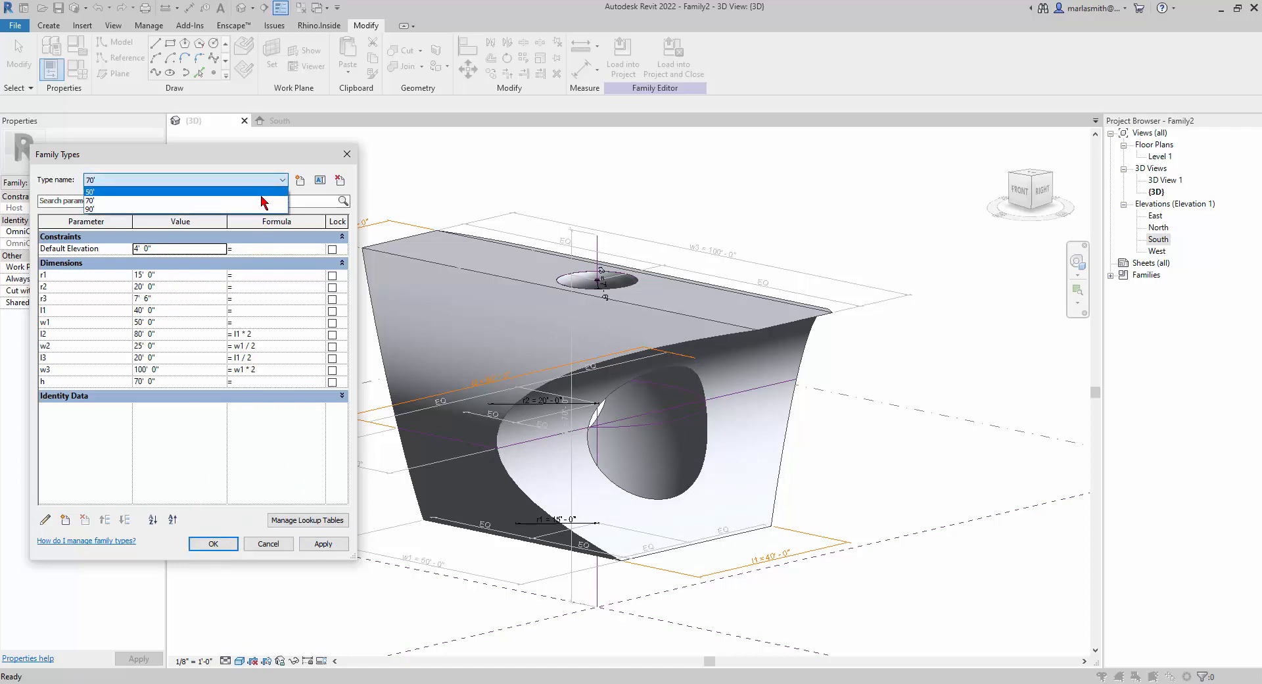
left_click(267, 192)
left_click(323, 544)
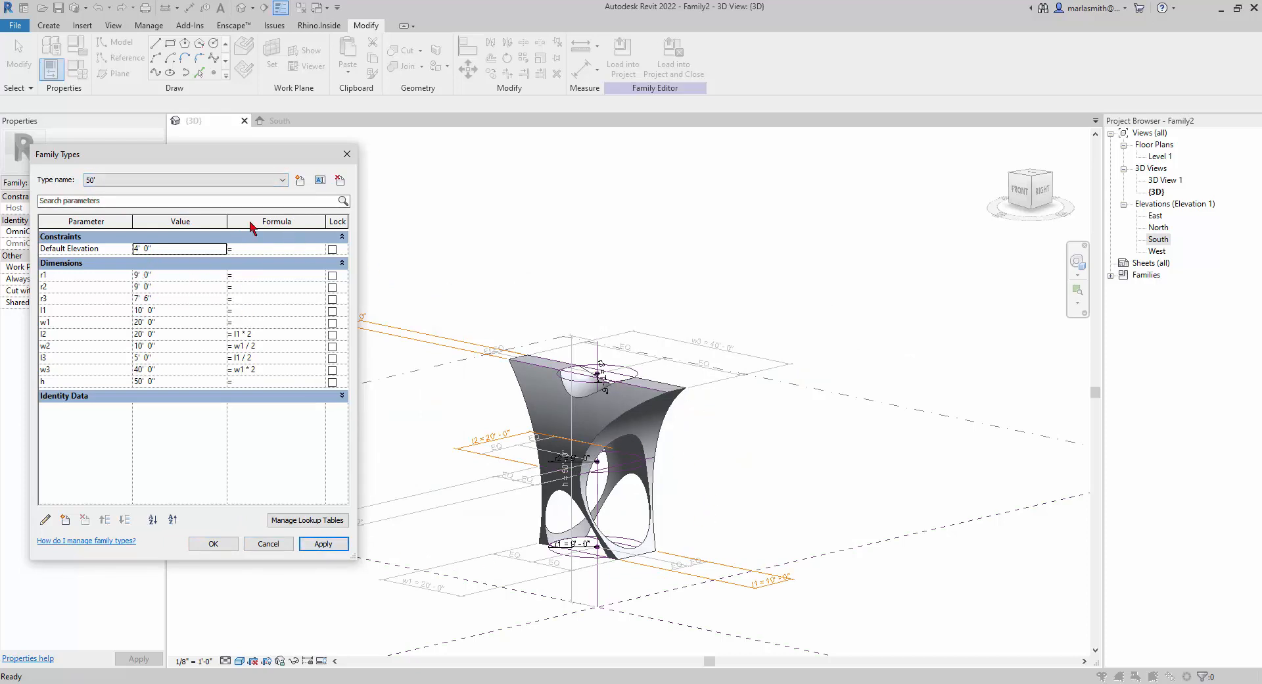
- Switch to the 90' family type and set its r1 radius first to 40', then to 30'
left_click(282, 180)
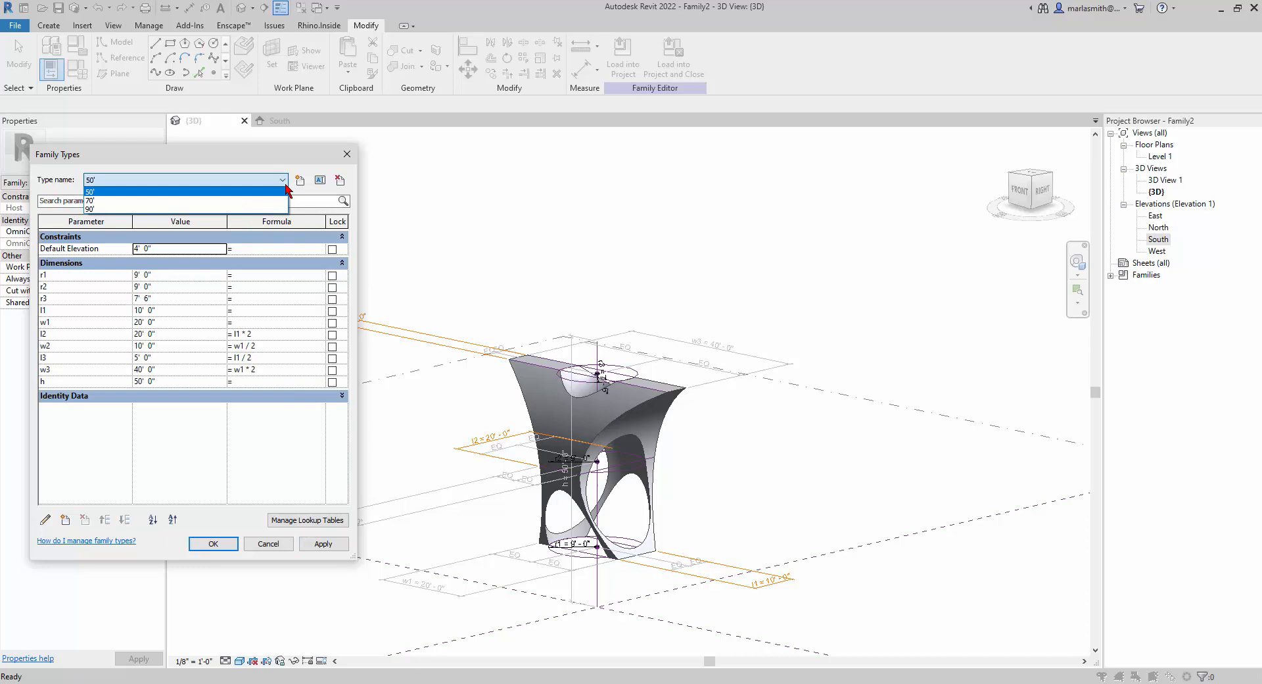
left_click(256, 209)
left_click(323, 544)
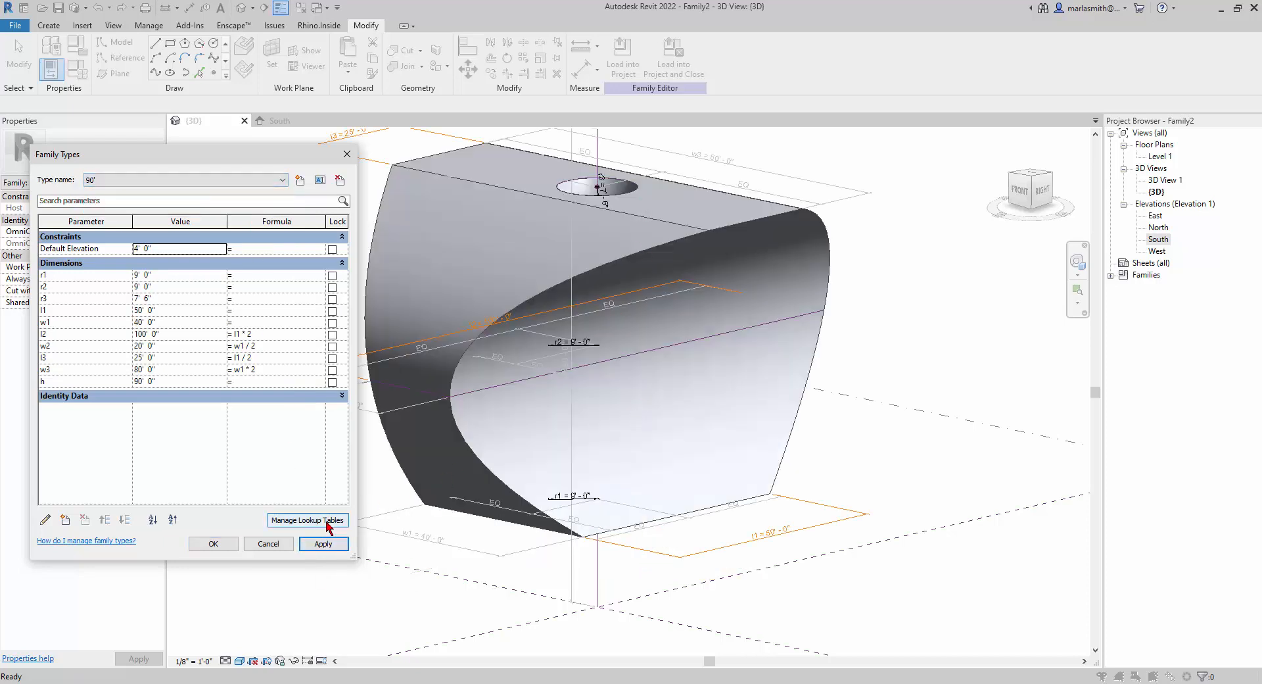
left_click(188, 275)
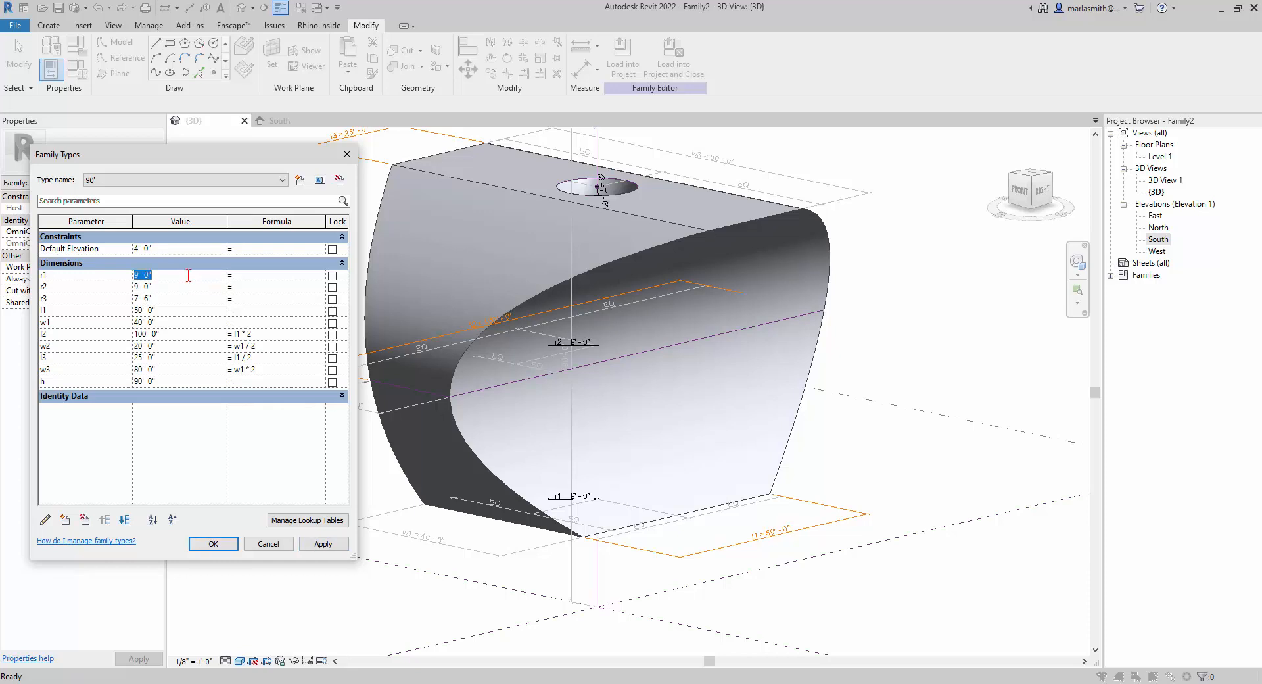
left_click(323, 545)
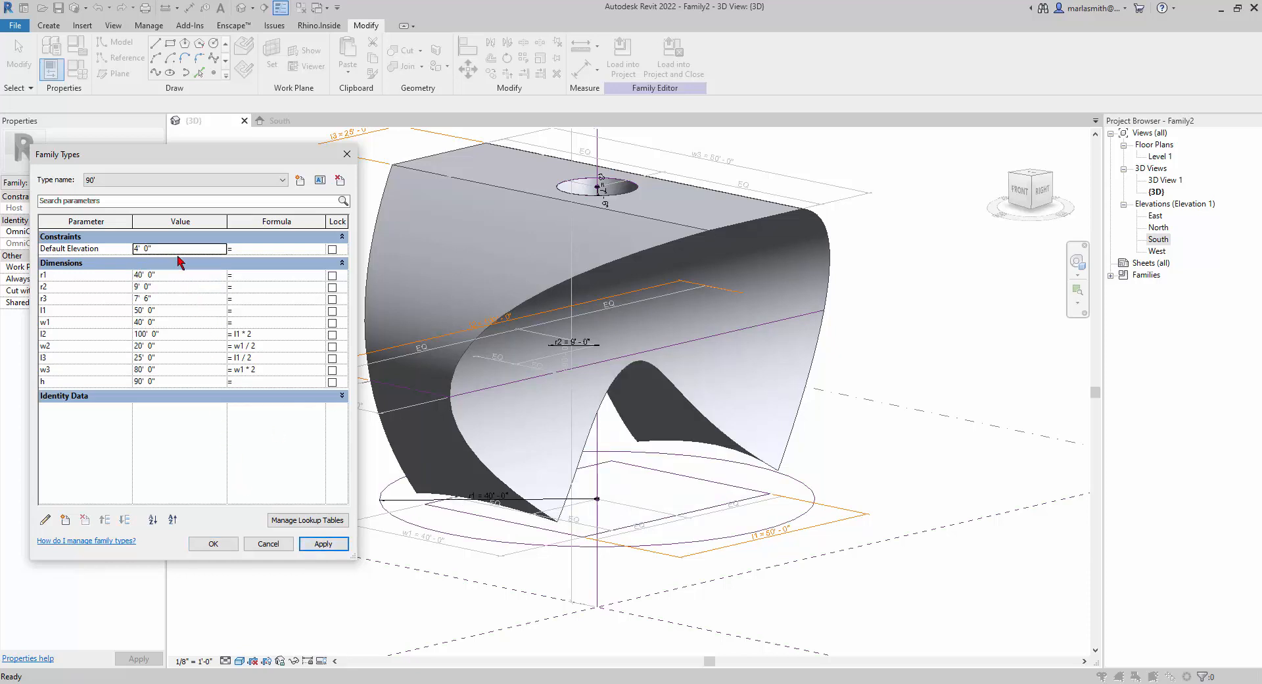
left_click(179, 280)
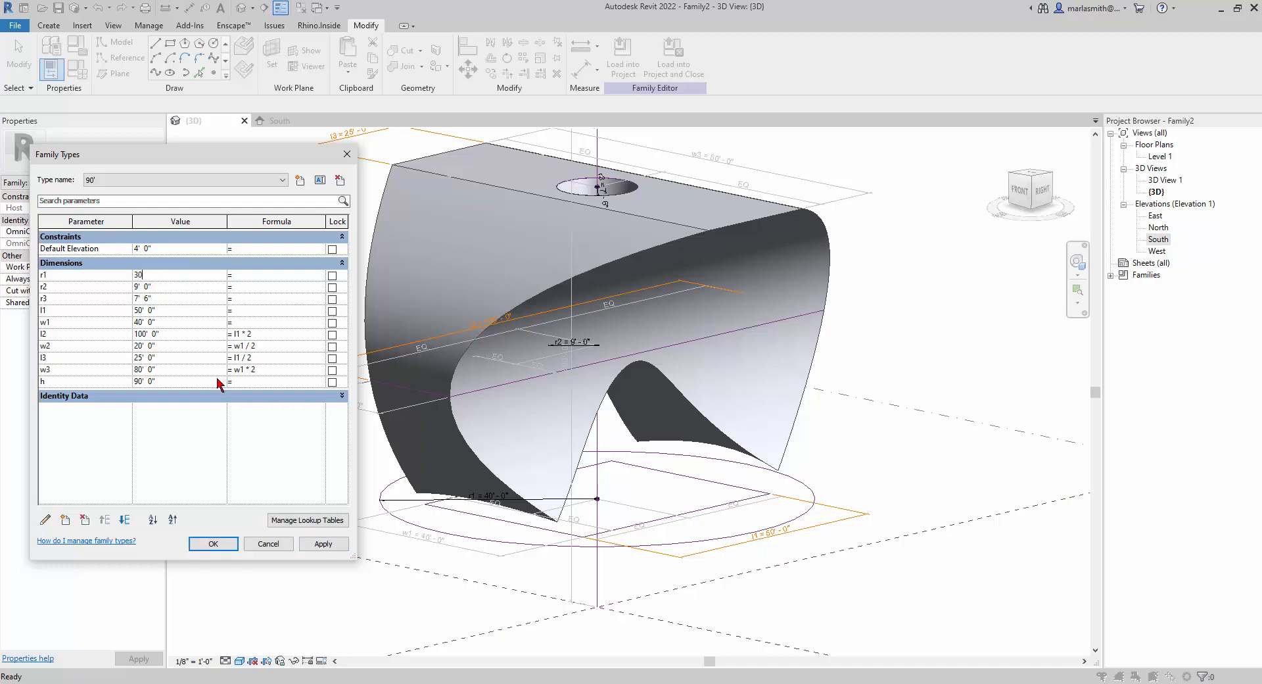
left_click(324, 544)
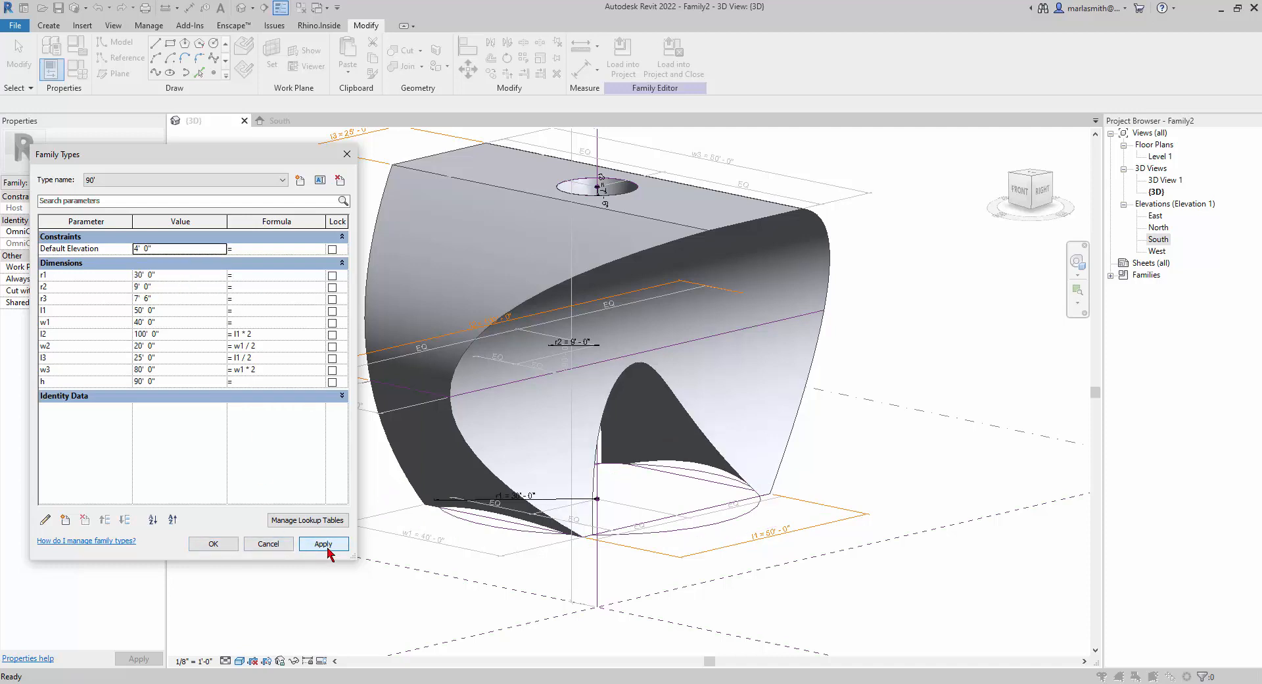
- Set r2 to 12' and r3 to 20' for the 90' type, accept the family types and inspect the void
left_click(175, 287)
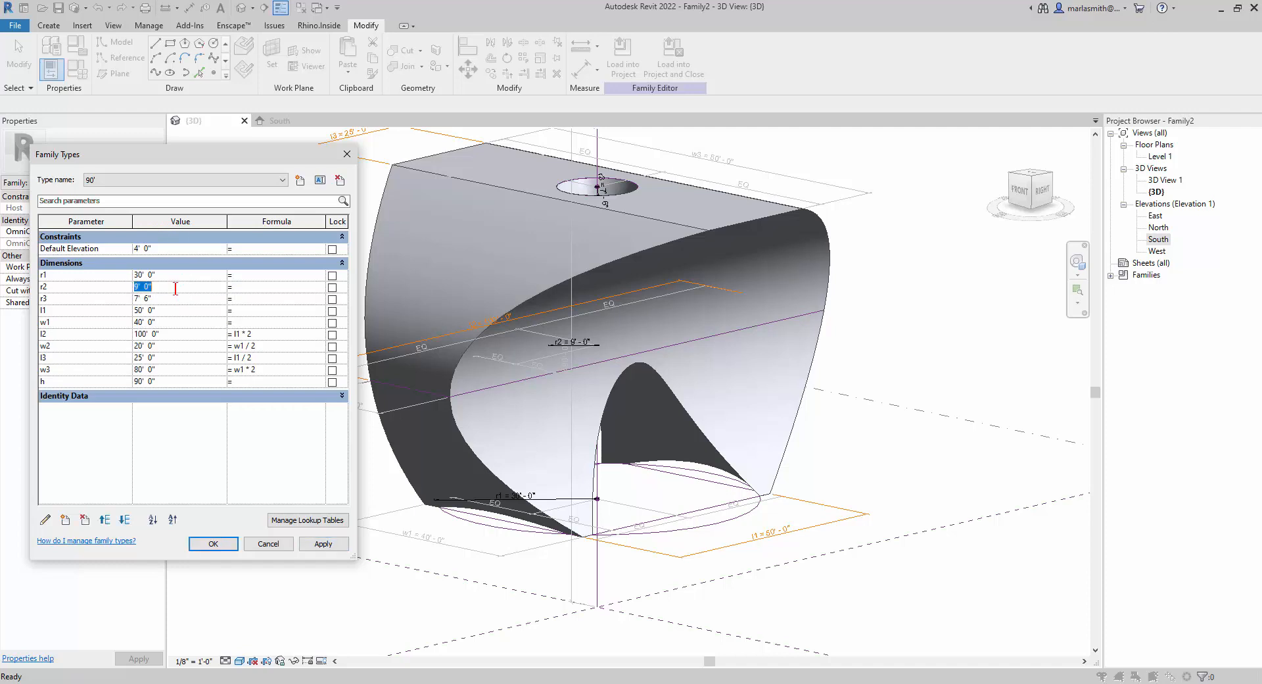
left_click(333, 545)
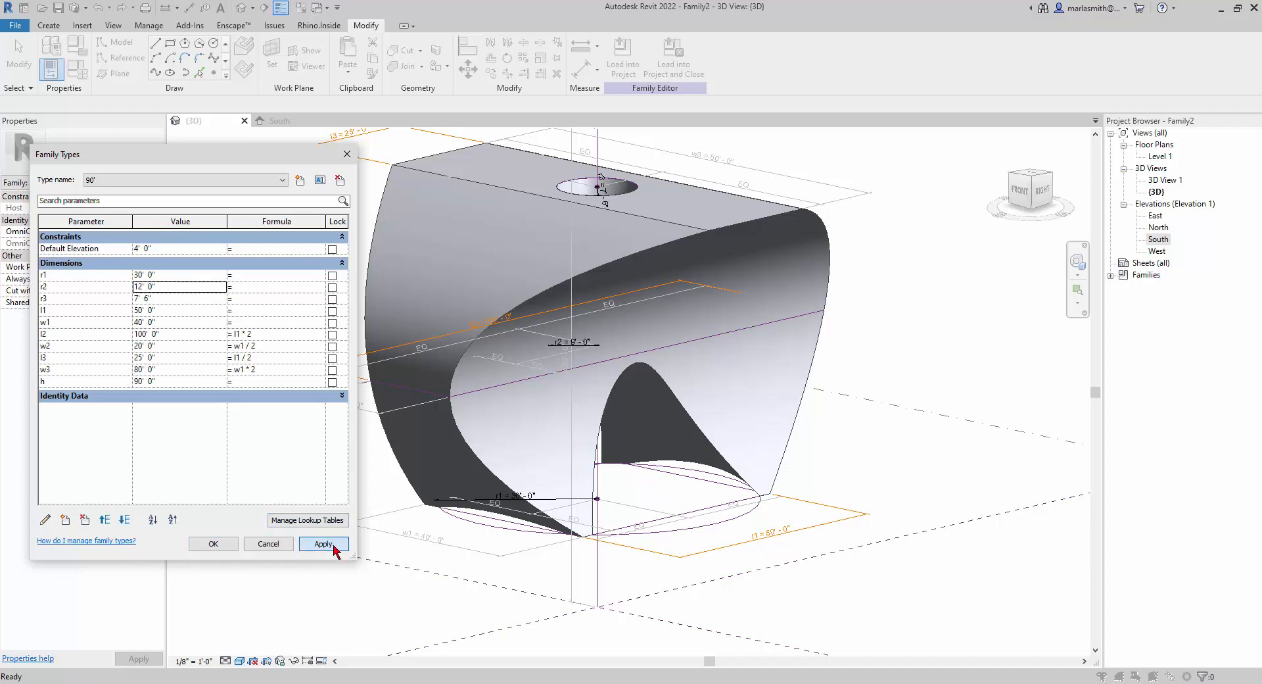
left_click(167, 302)
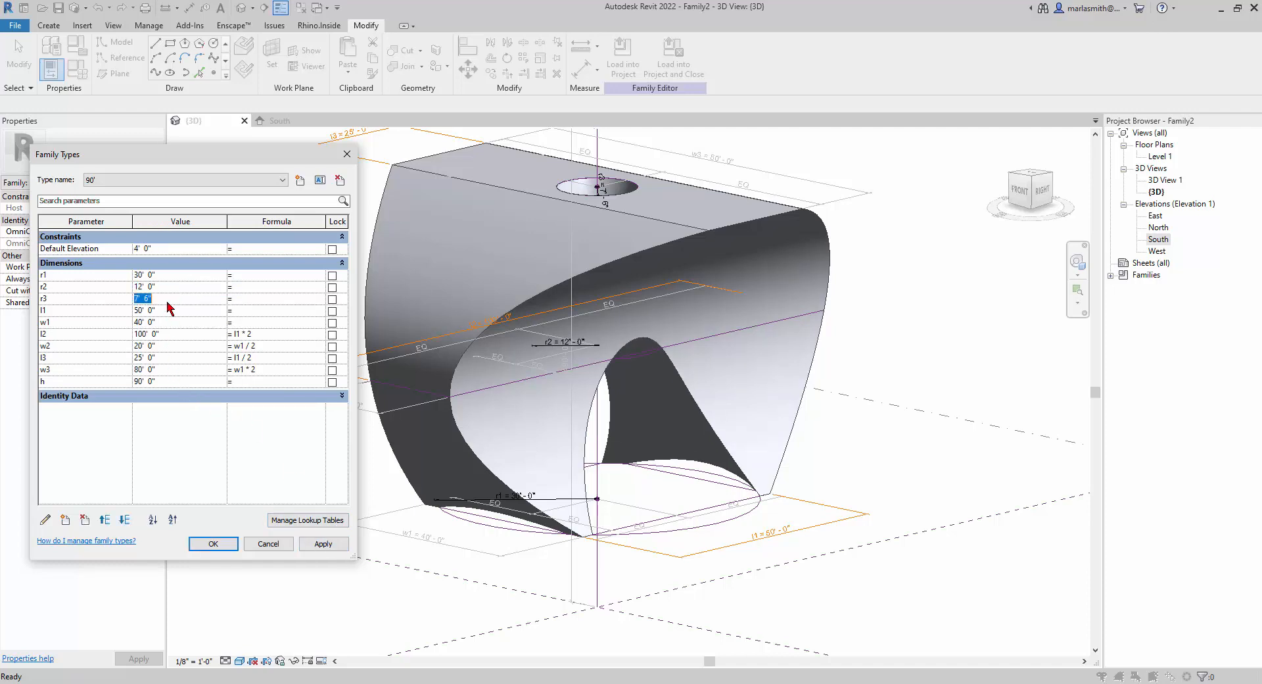
left_click(330, 545)
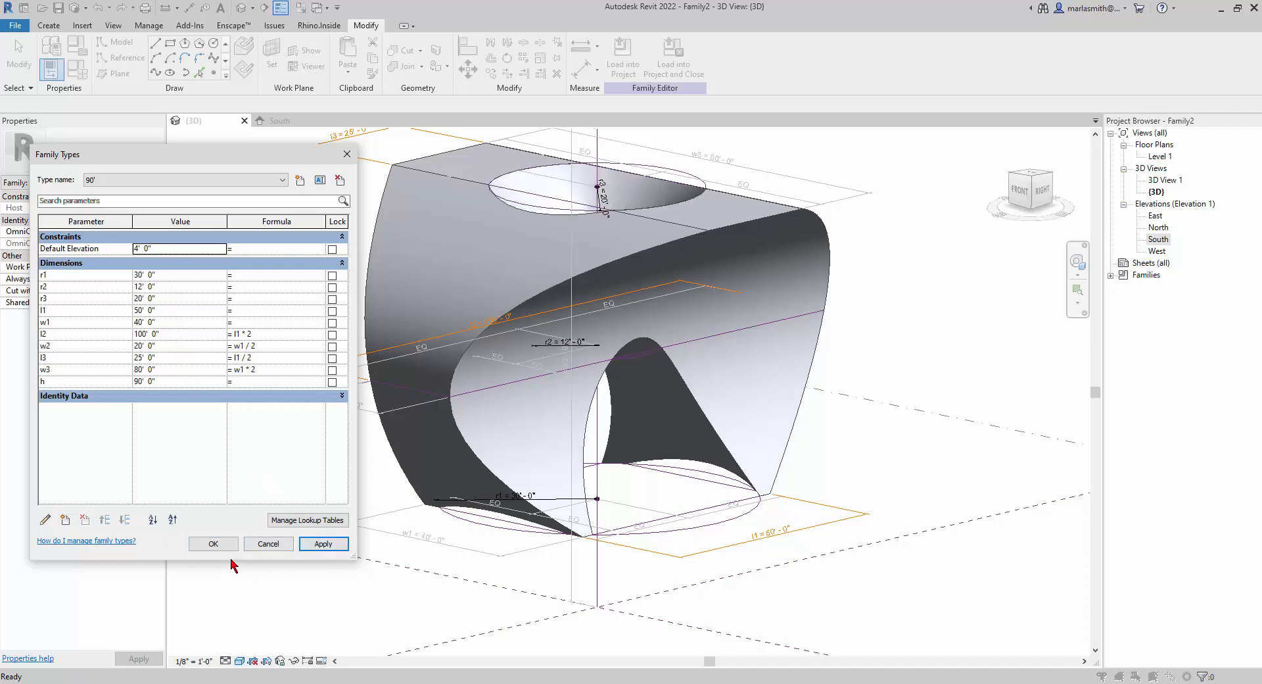
left_click(215, 544)
middle_click_drag(944, 557, 896, 586, "shift")
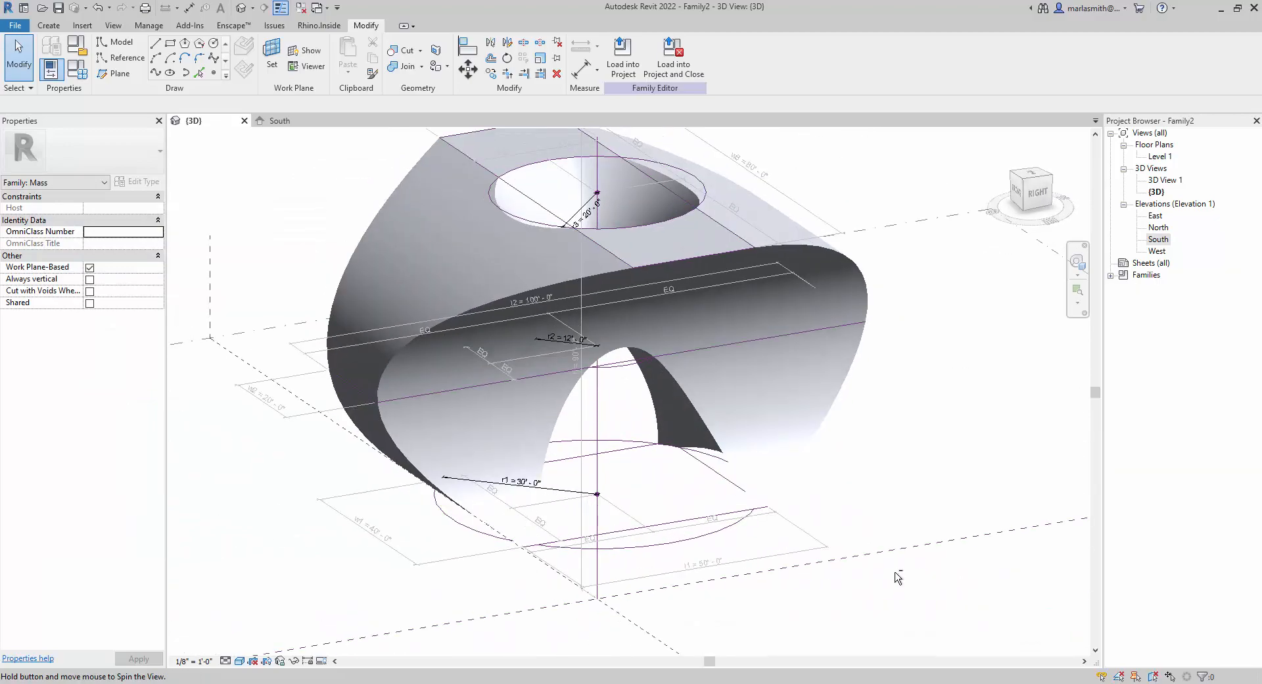
middle_click_drag(502, 560, 431, 513, "shift")
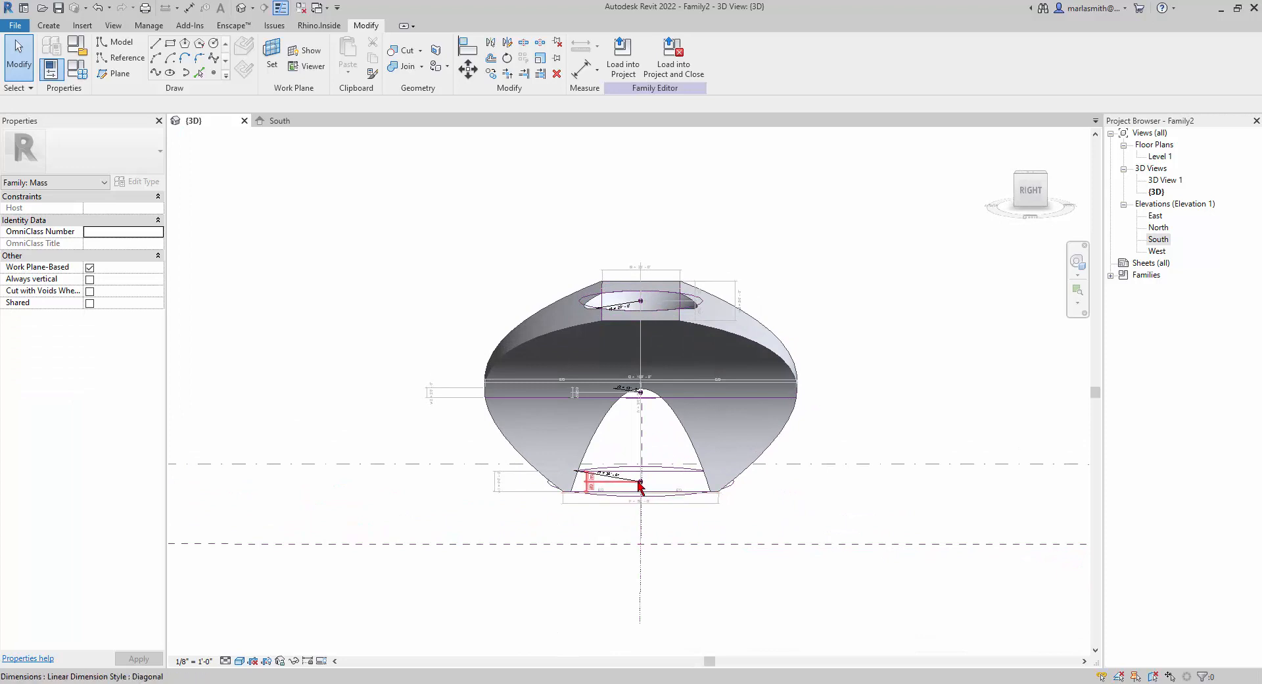